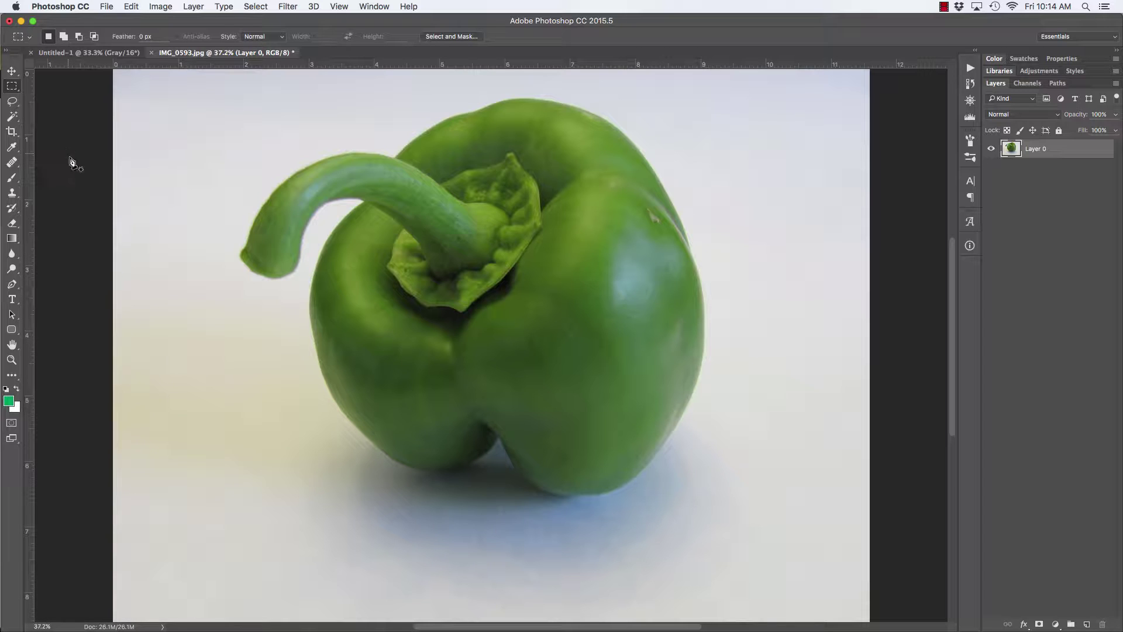
- Select the Pen tool in Path mode to trace the pepper's outline
key(p)
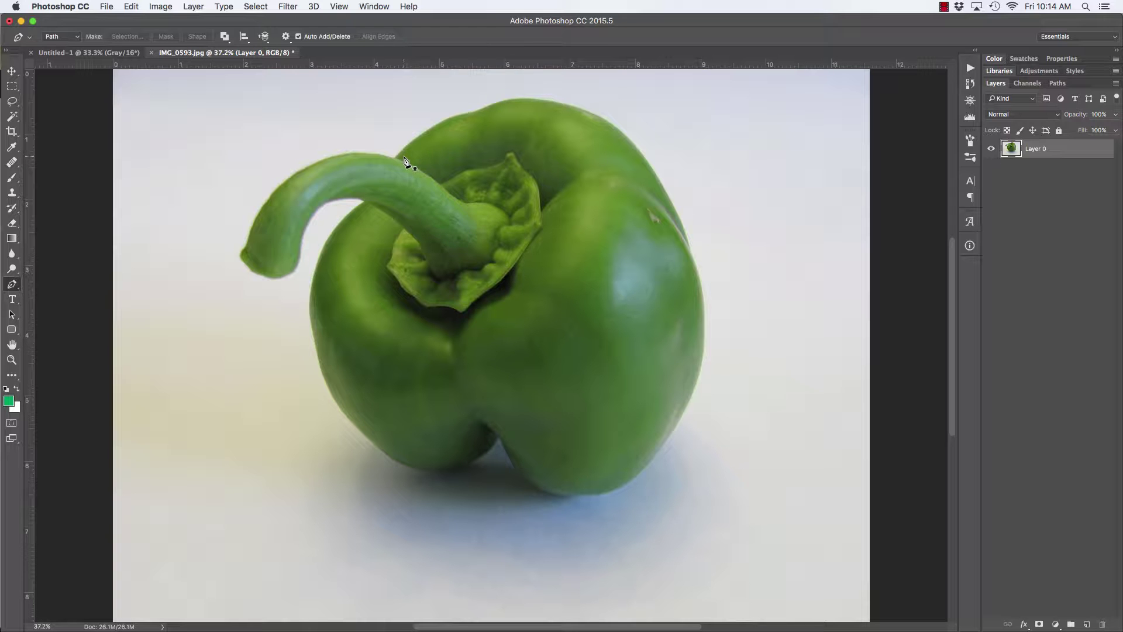
- Zoom in on the stem and place the first curved anchor where the stem meets the pepper
key(super+space)
drag(390, 158, 409, 253)
key(super+space)
drag(421, 201, 473, 209)
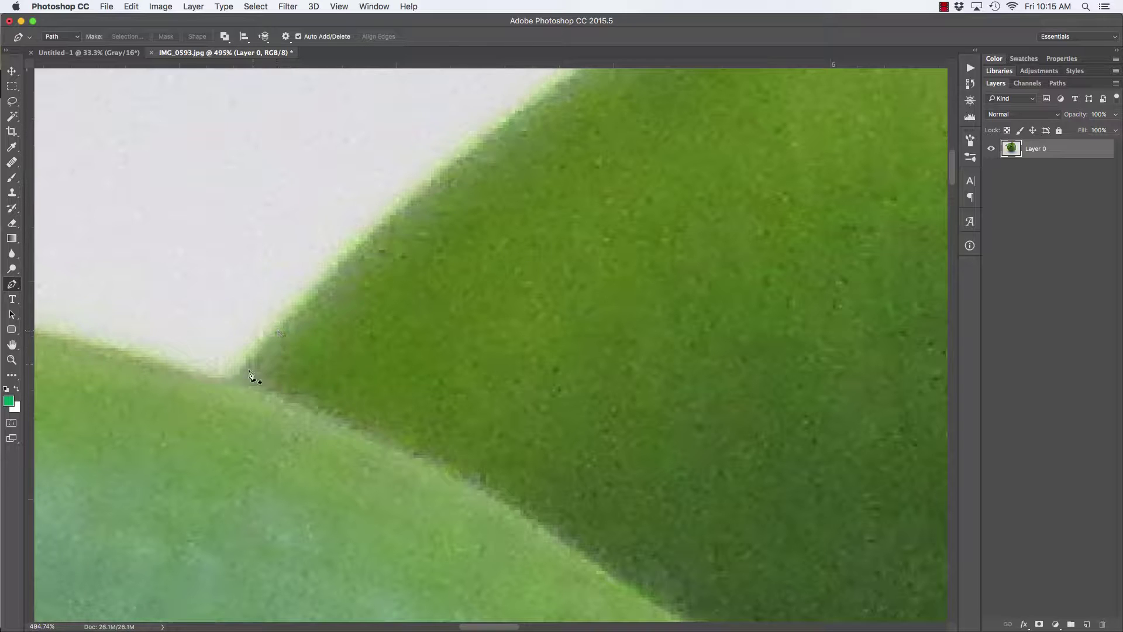
click(231, 377)
drag(369, 242, 419, 195)
drag(420, 238, 414, 244)
scroll(414, 244, right, 5)
scroll(413, 244, up, 4)
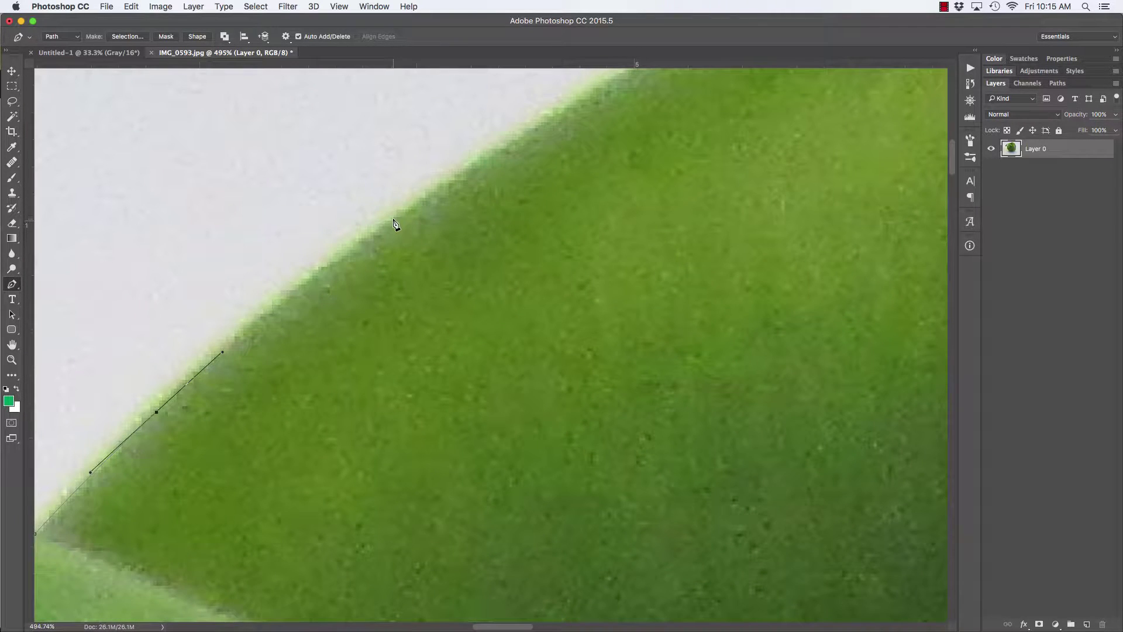
drag(441, 189, 454, 182)
scroll(499, 185, right, 2)
scroll(499, 186, up, 3)
drag(484, 283, 299, 387)
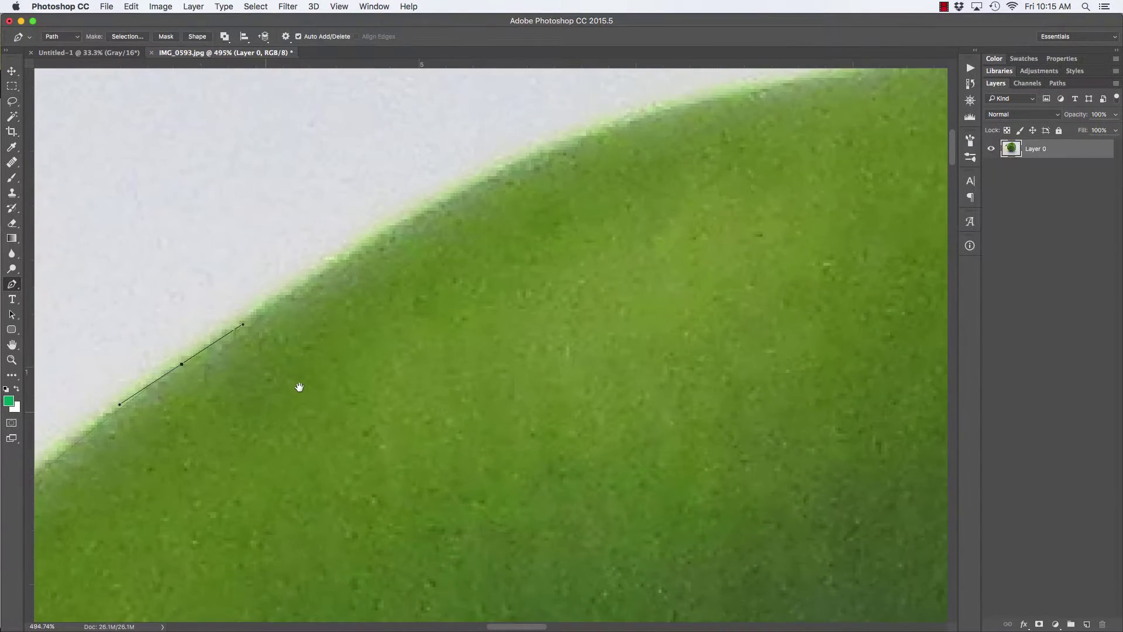
- Add curved anchors along the pepper's top edge, nudging the last one onto the edge
drag(434, 215, 502, 185)
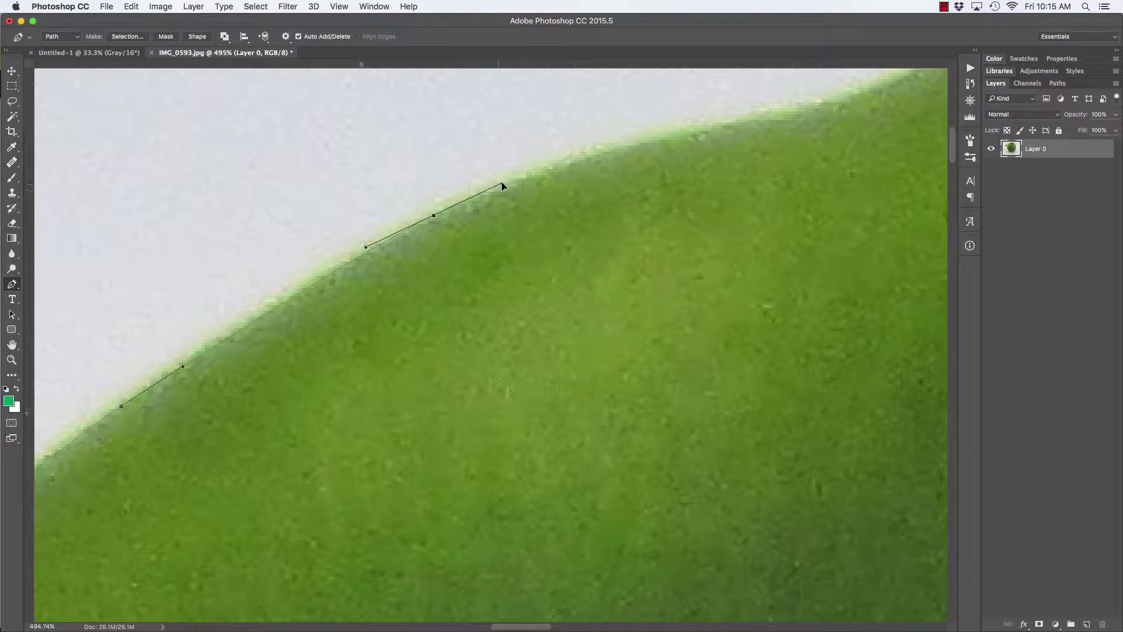
drag(645, 168, 414, 254)
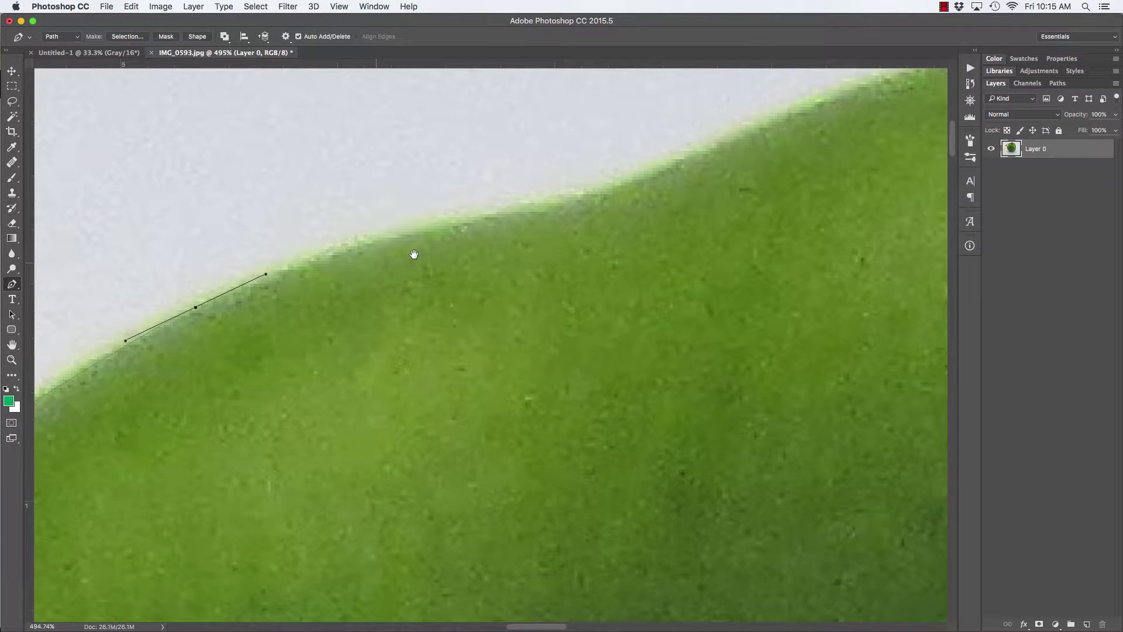
drag(523, 211, 264, 357)
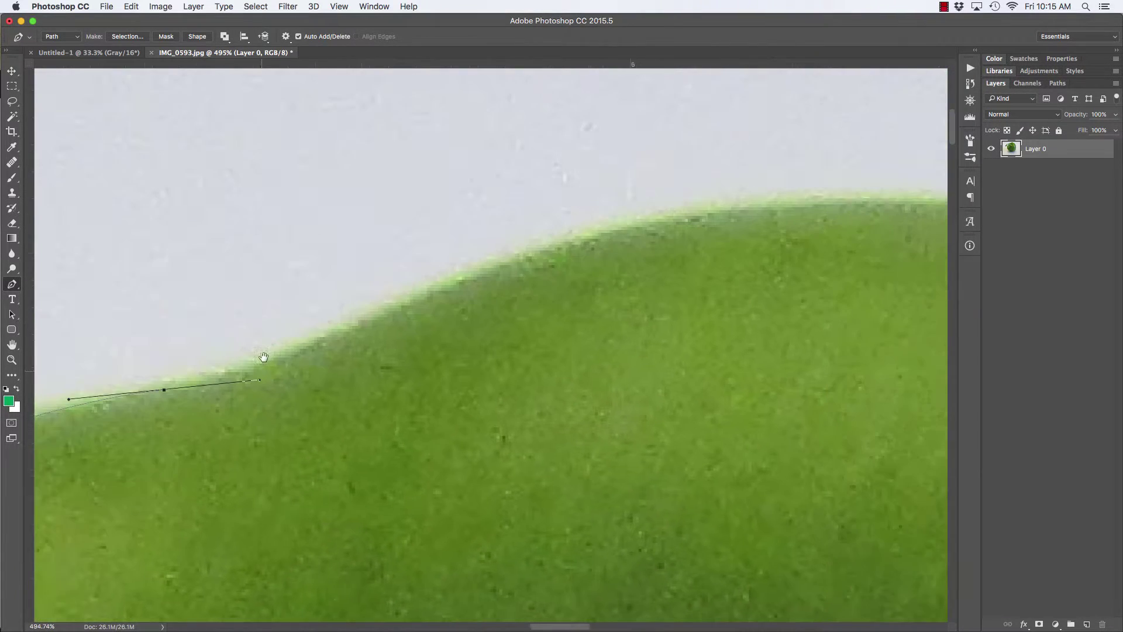
drag(327, 322, 375, 302)
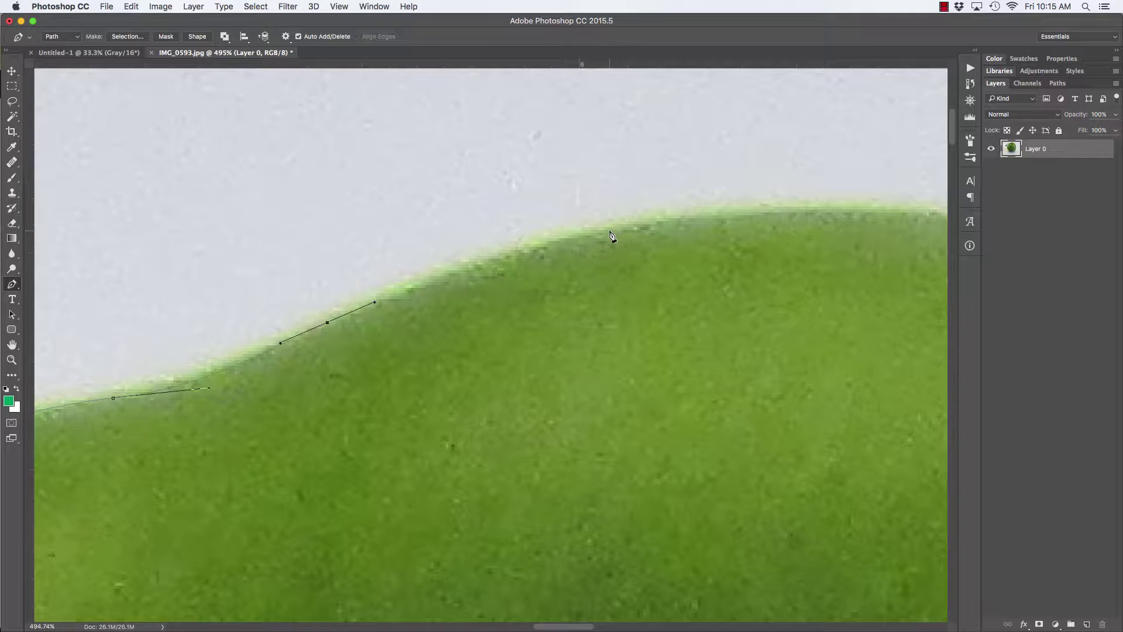
drag(610, 230, 444, 268)
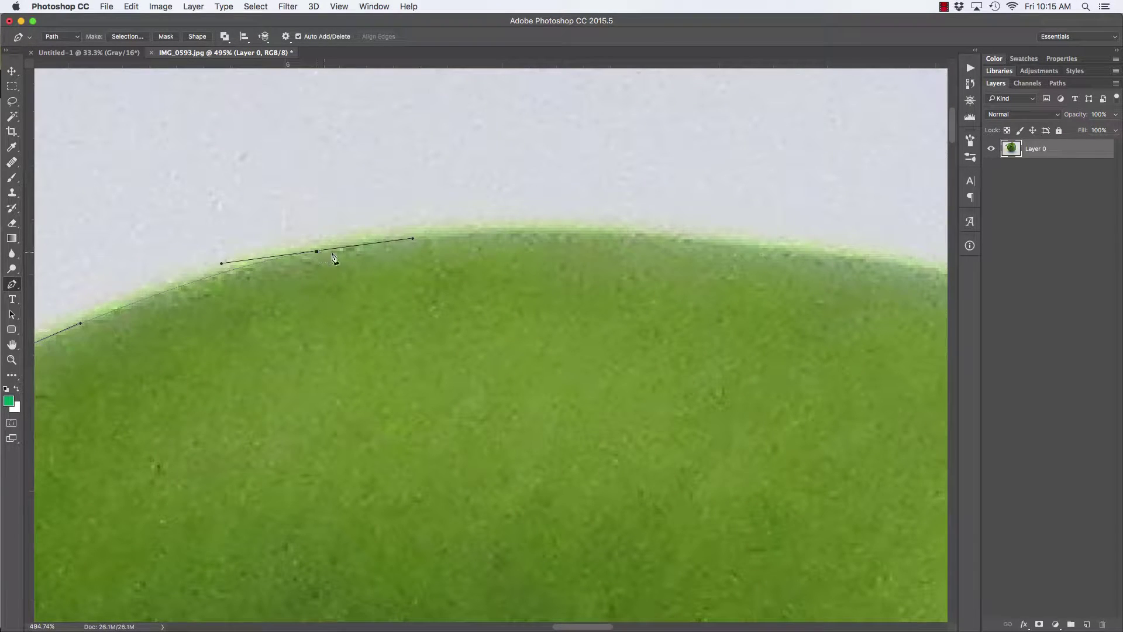
drag(562, 222, 642, 227)
drag(574, 230, 582, 231)
key(Down)
key(Up)
- Continue placing curved anchors further right where the edge slopes downward
drag(817, 251, 419, 244)
drag(613, 271, 695, 291)
scroll(519, 310, right, 10)
scroll(519, 310, down, 2)
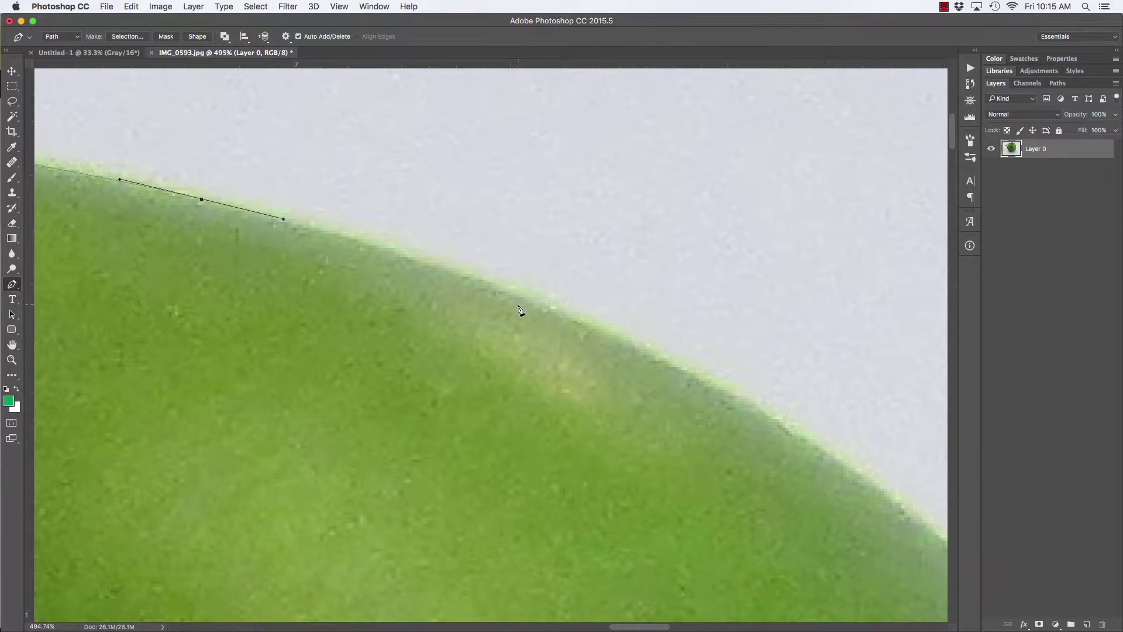
drag(527, 298, 605, 330)
drag(651, 371, 306, 199)
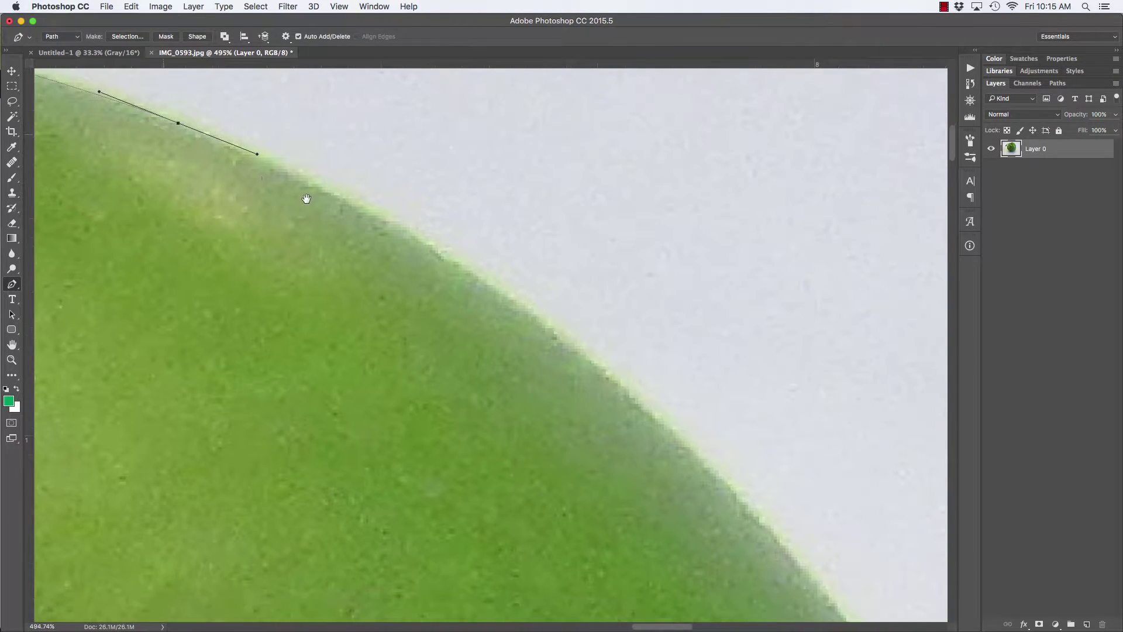
drag(517, 305, 592, 364)
scroll(370, 256, right, 6)
scroll(371, 255, down, 4)
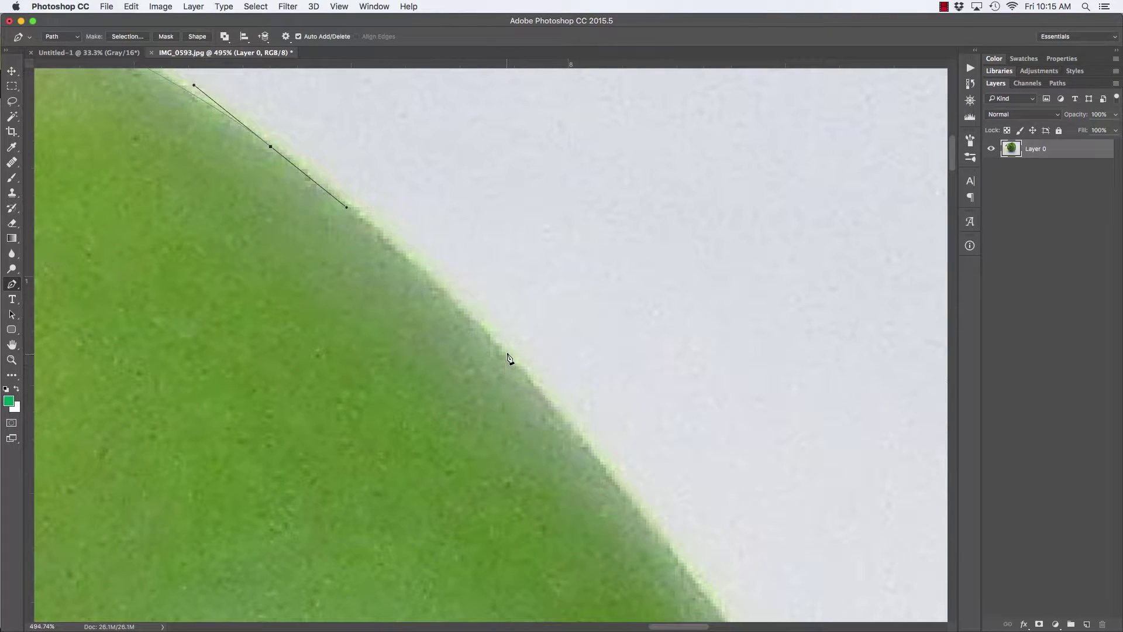
drag(508, 358, 556, 413)
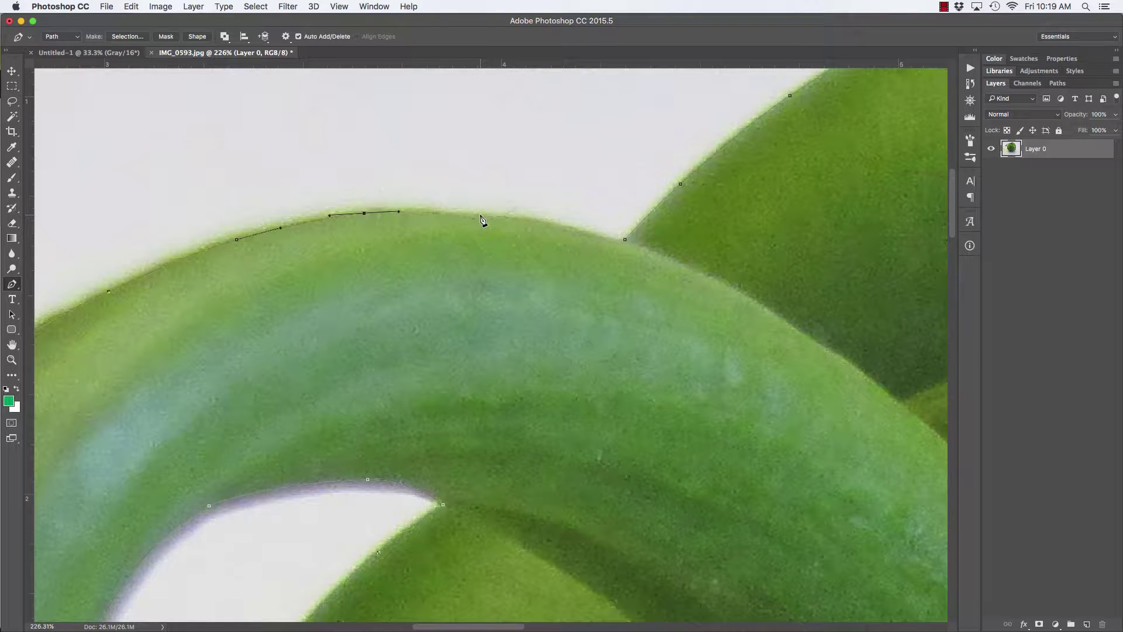
- Add two anchors along the stem's top edge and close the path on the starting anchor
drag(480, 216, 511, 217)
drag(570, 227, 593, 234)
click(625, 241)
- Zoom out to about 39% and centre the pepper to check the full outline path
scroll(602, 281, down, 5)
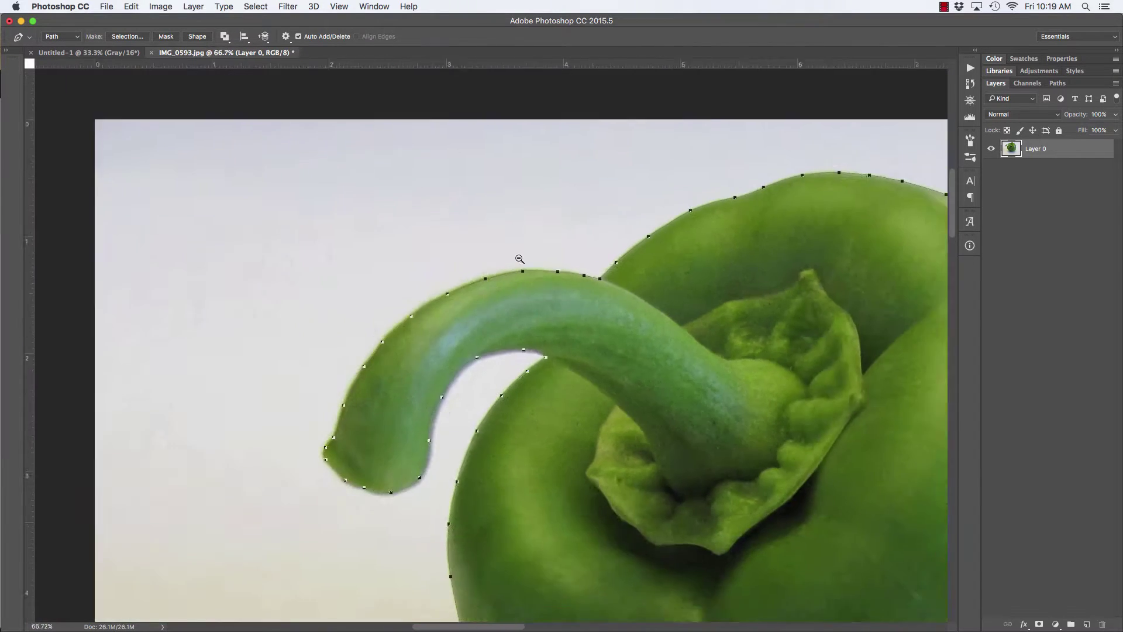
scroll(609, 298, down, 3)
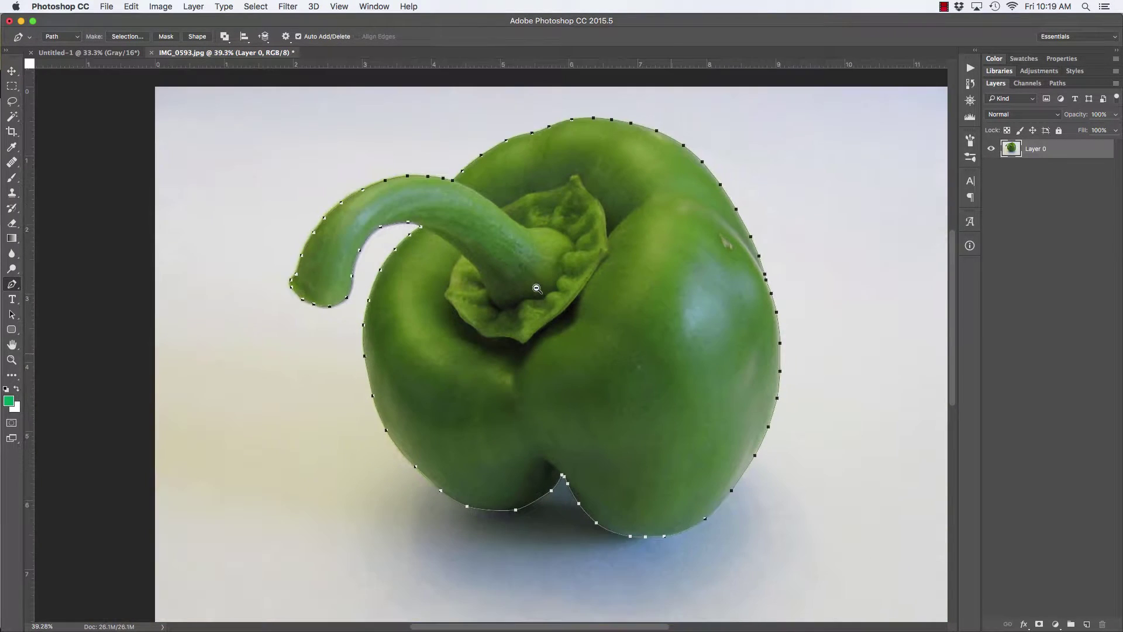
drag(592, 280, 517, 262)
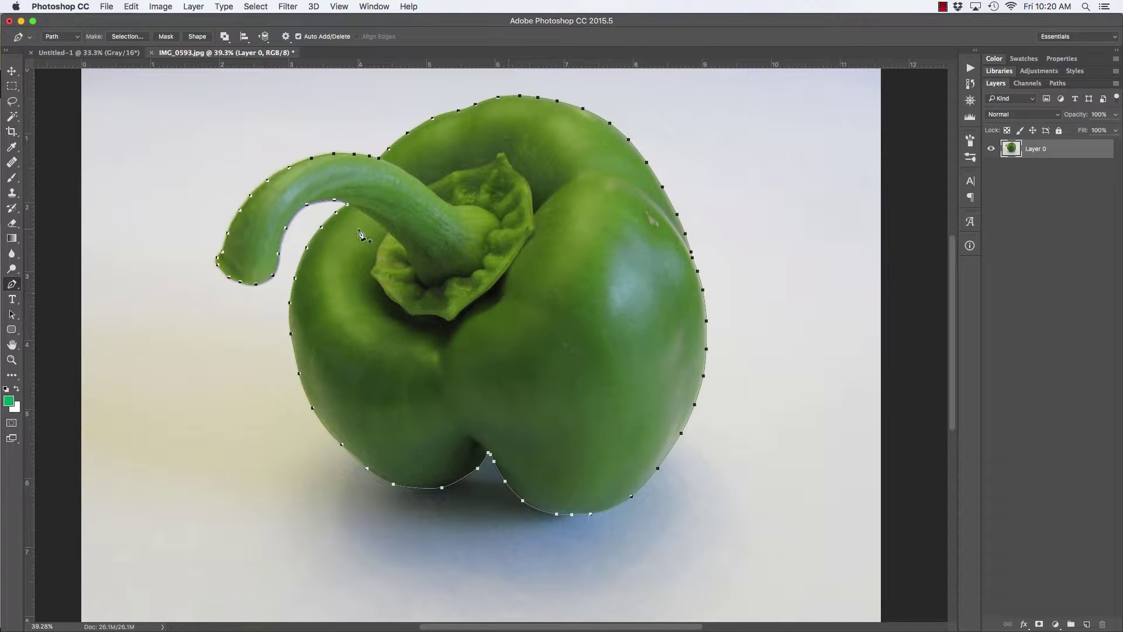
- In the Paths panel, save the Work Path under the name 'pepper path'
click(1059, 83)
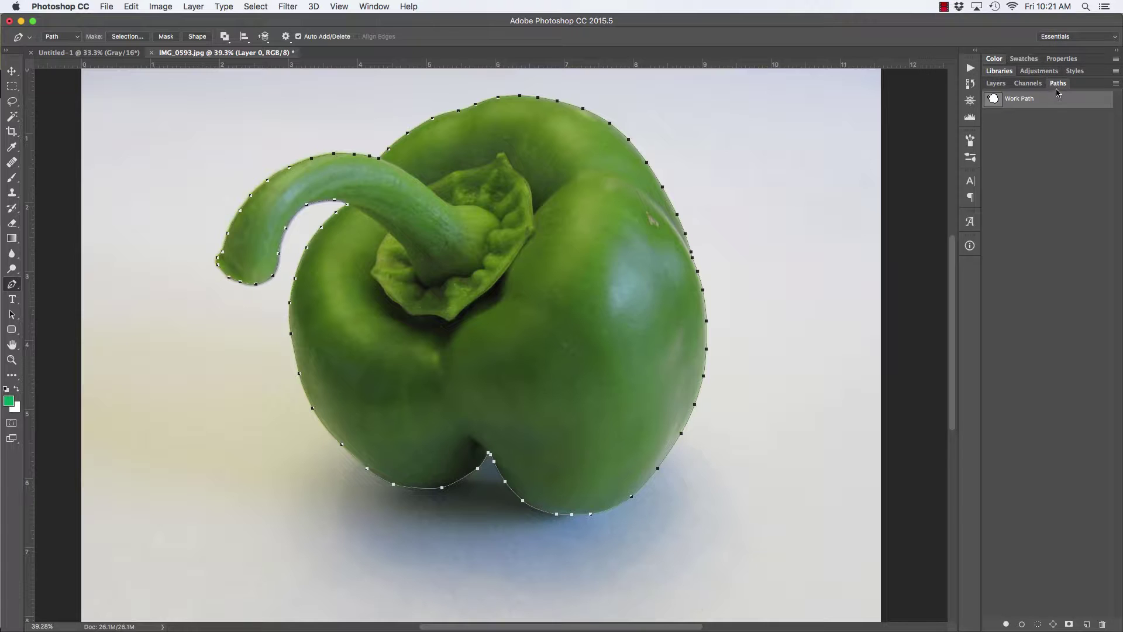
double_click(1051, 102)
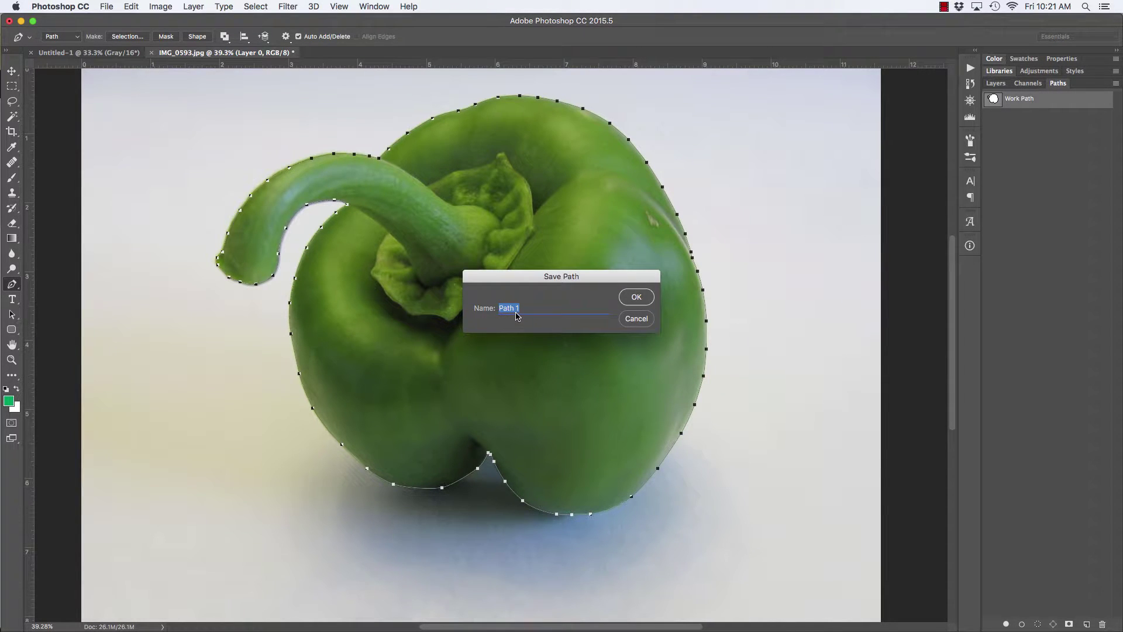
text(pepper p)
key(Return)
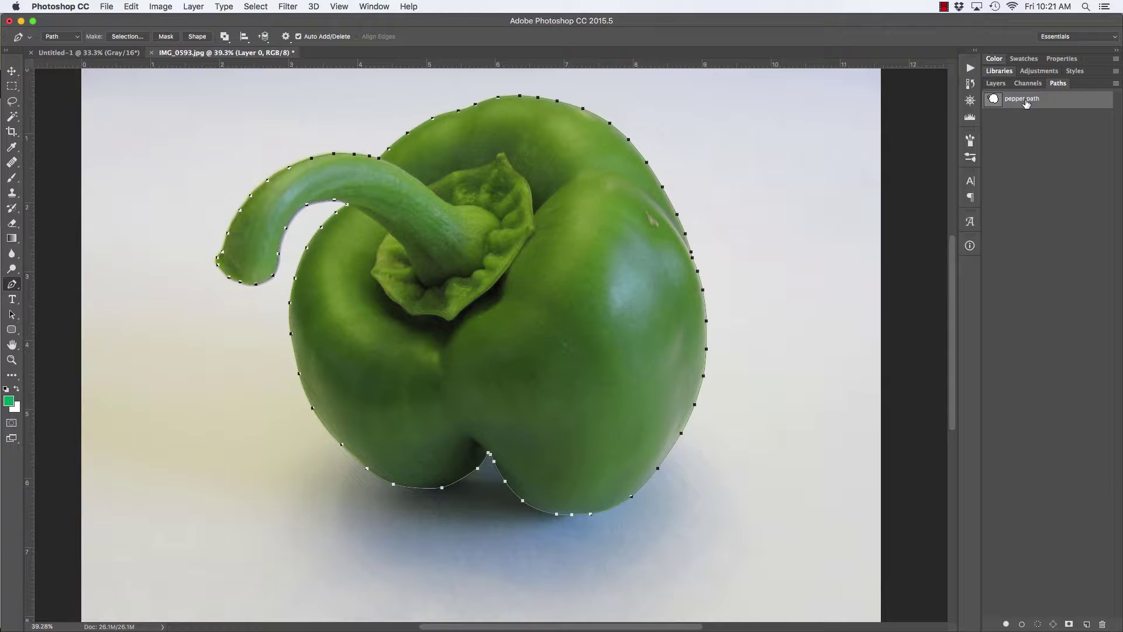
- Load the saved pepper path as a selection with Cmd+Return on Layer 0
click(996, 84)
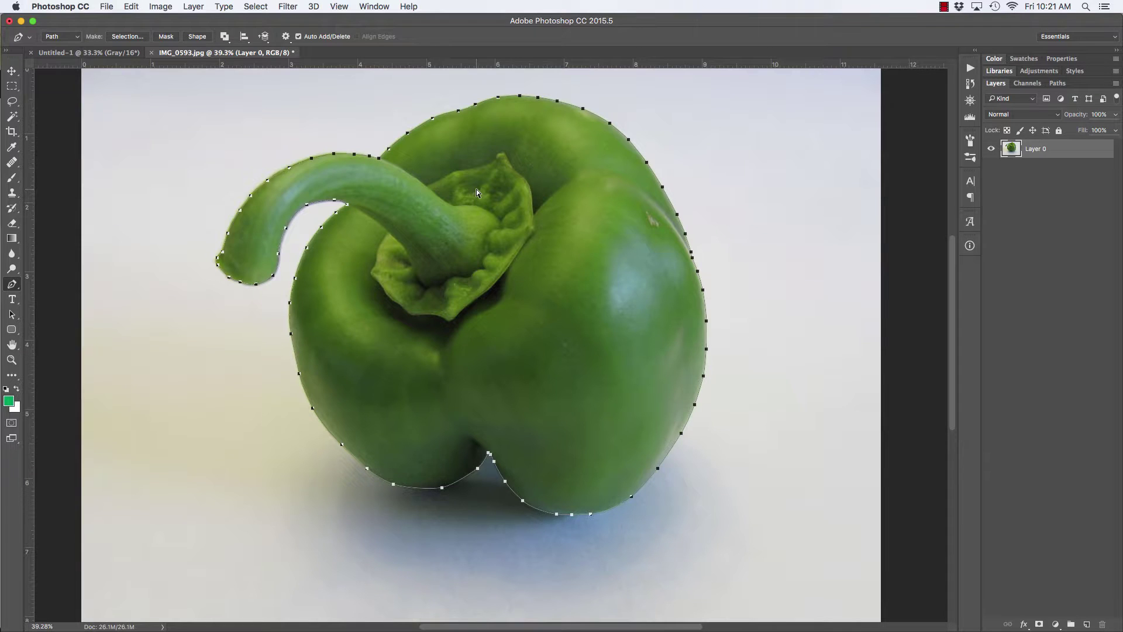
key(super+Return)
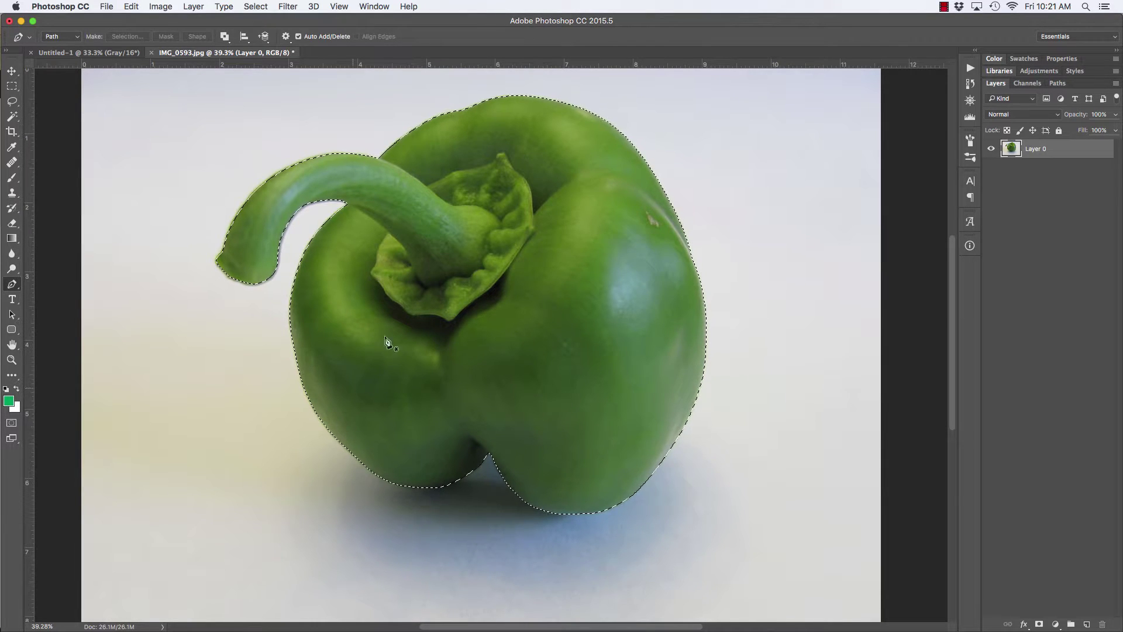
click(1058, 84)
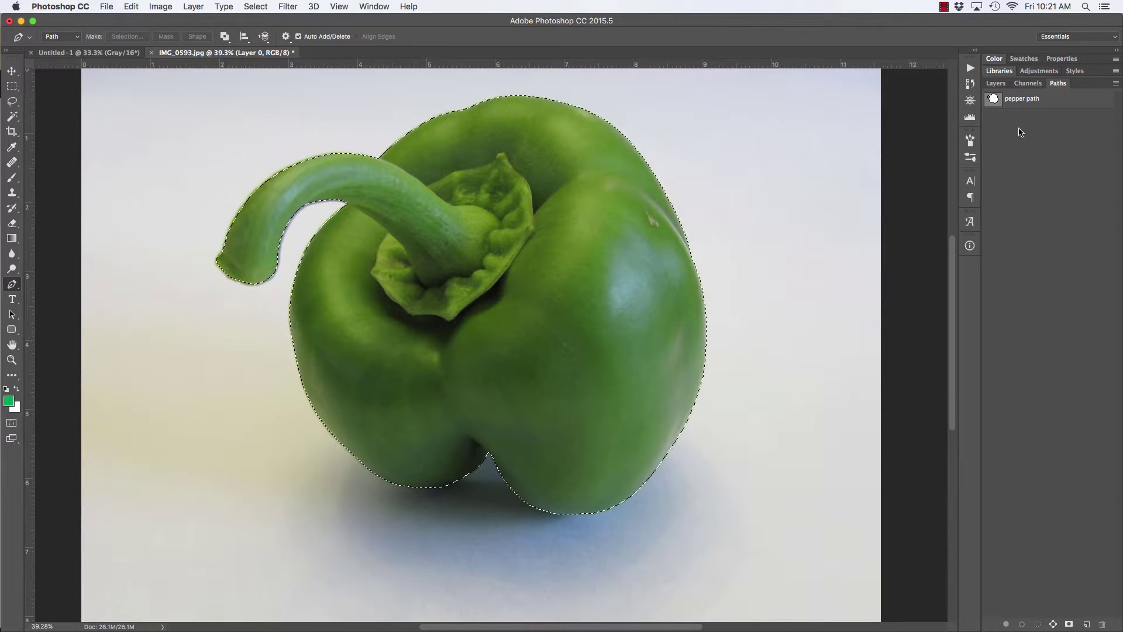
click(996, 84)
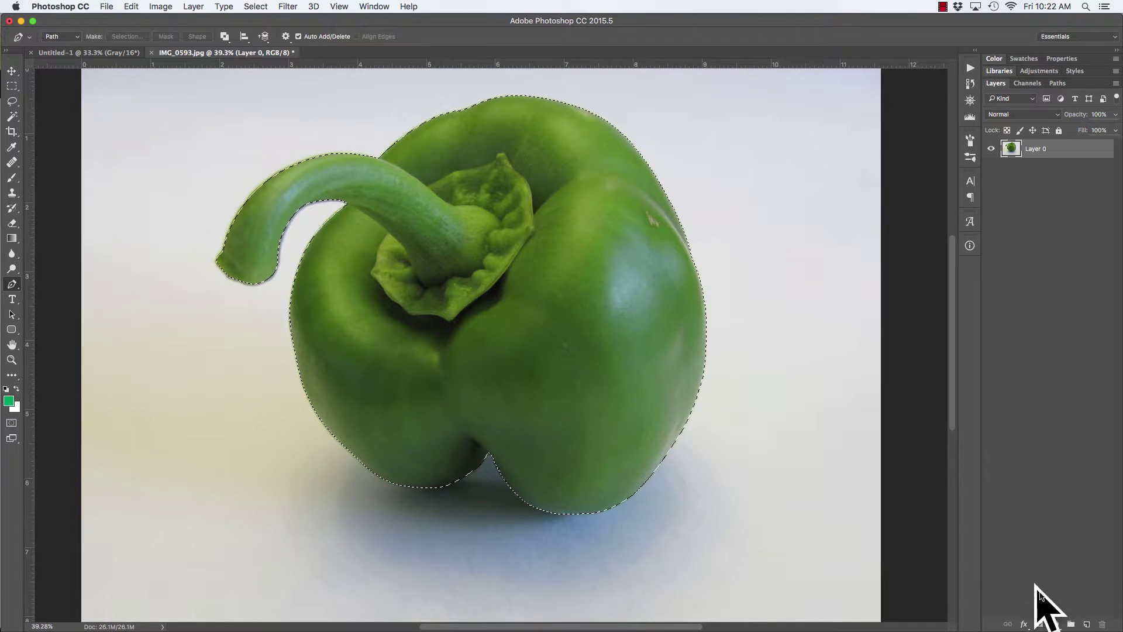
click(1039, 624)
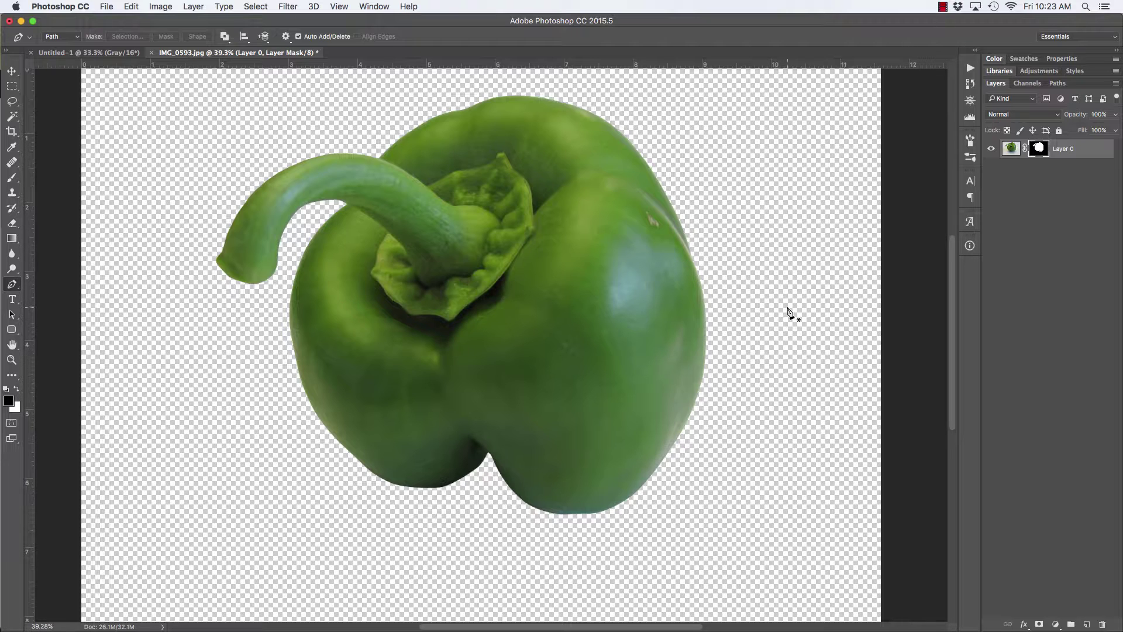
key(super+z)
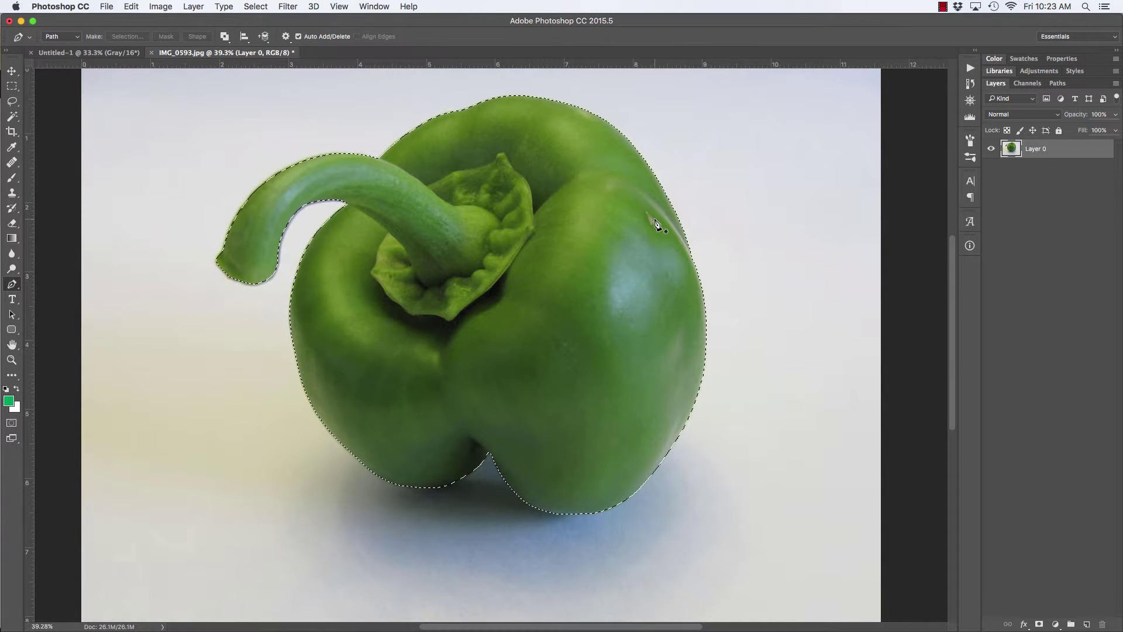
- Feather the pepper selection by 2 pixels through Select > Modify > Feather
drag(384, 154, 494, 251)
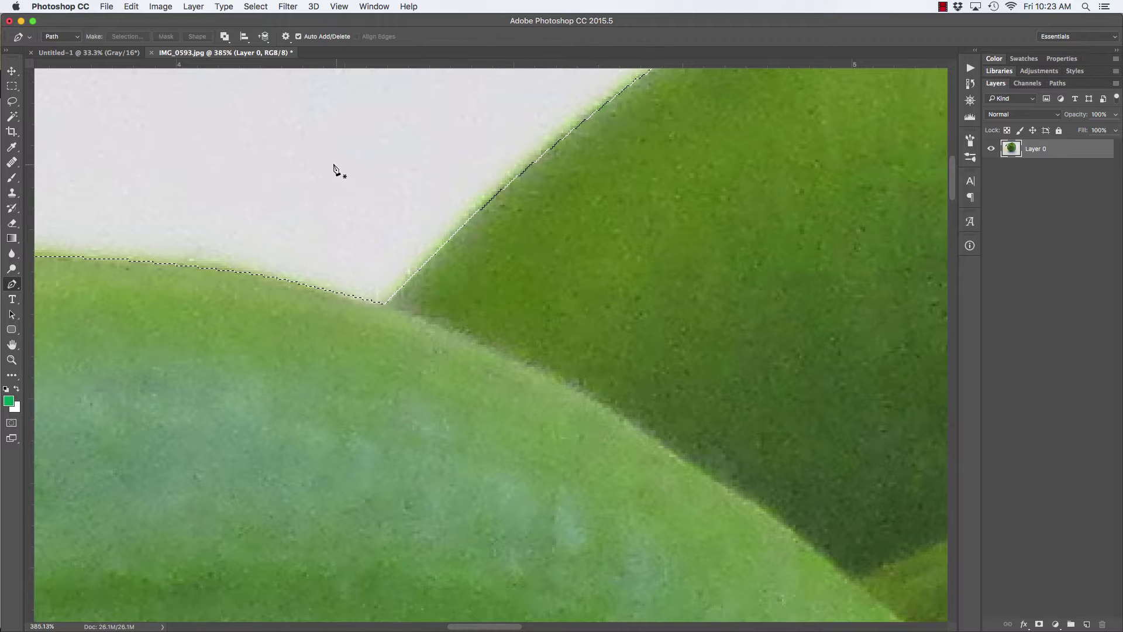
scroll(497, 314, down, 2)
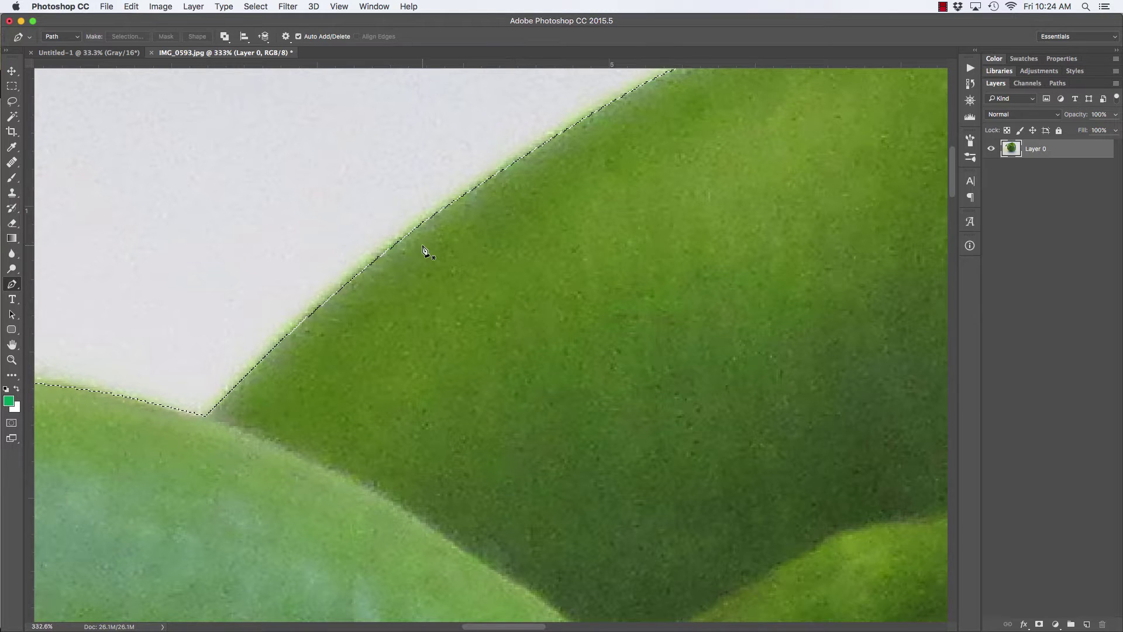
click(254, 7)
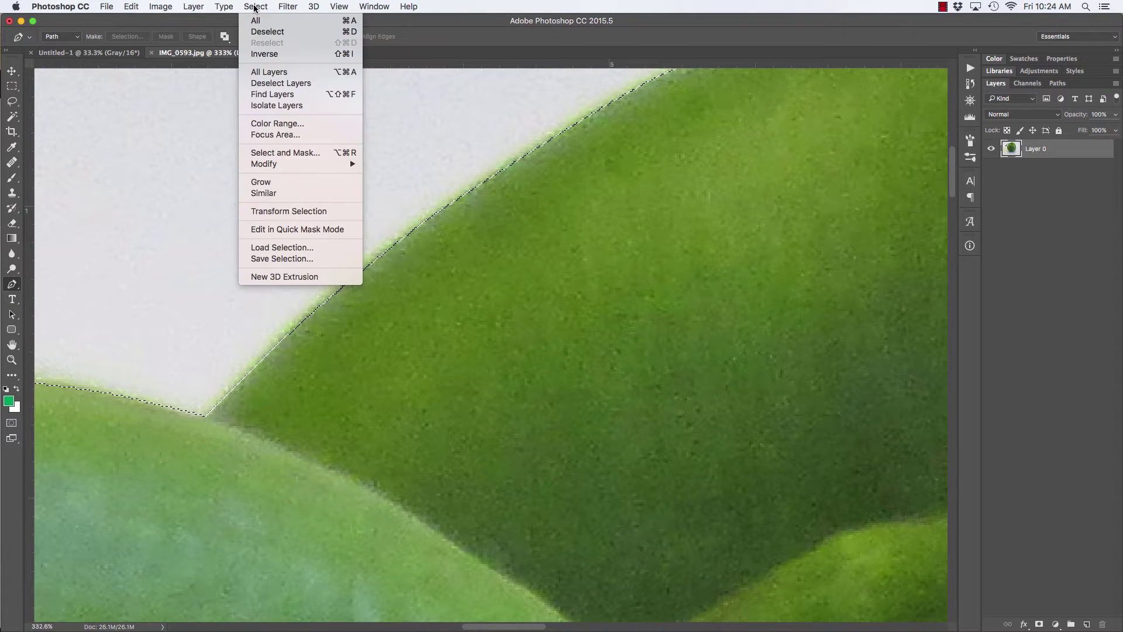
mouse_move(276, 163)
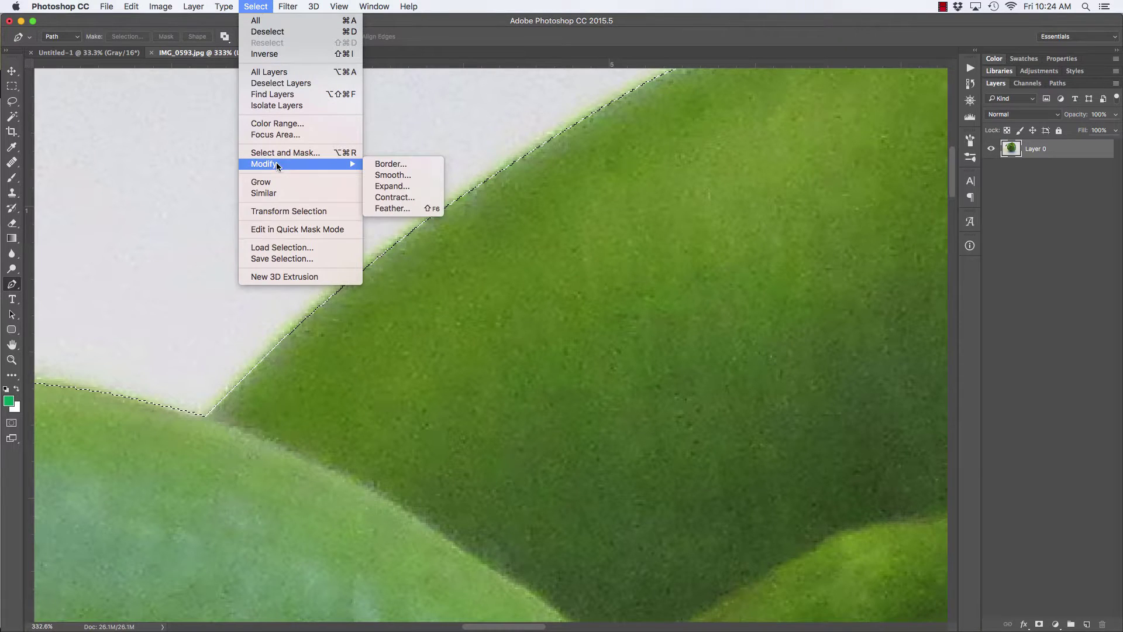
click(391, 209)
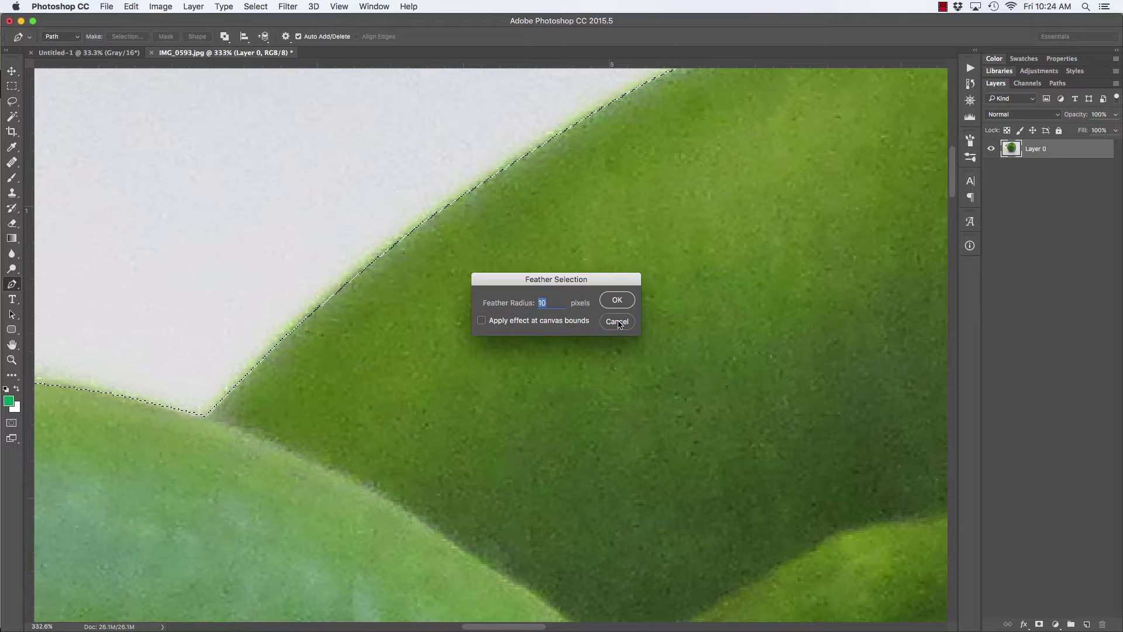
text(2)
click(630, 300)
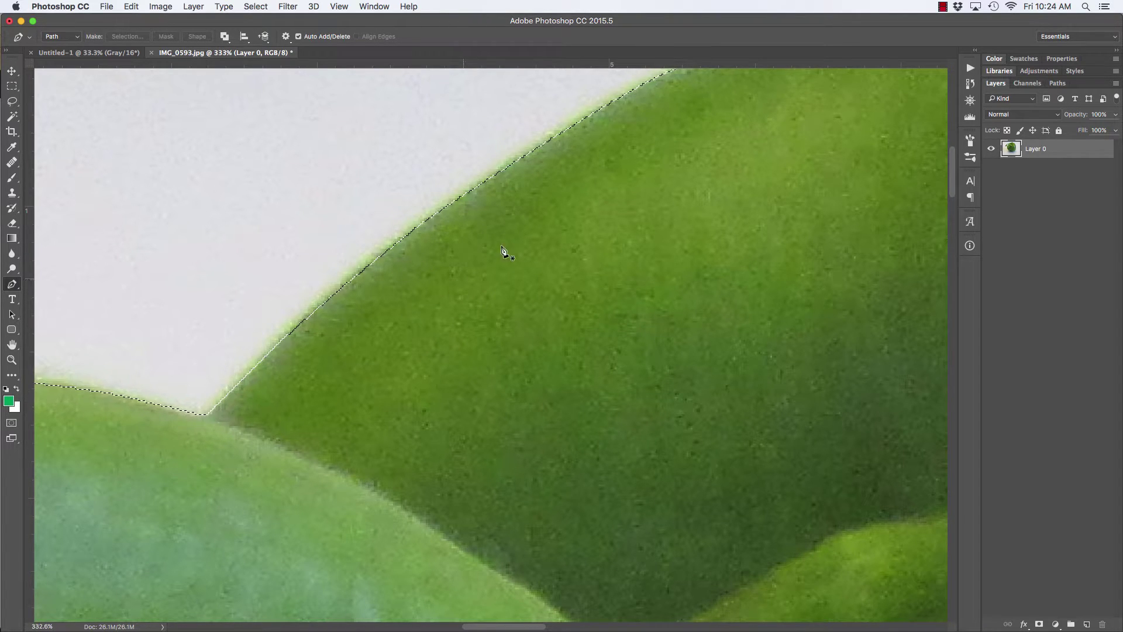
drag(486, 278, 427, 216)
drag(549, 325, 456, 175)
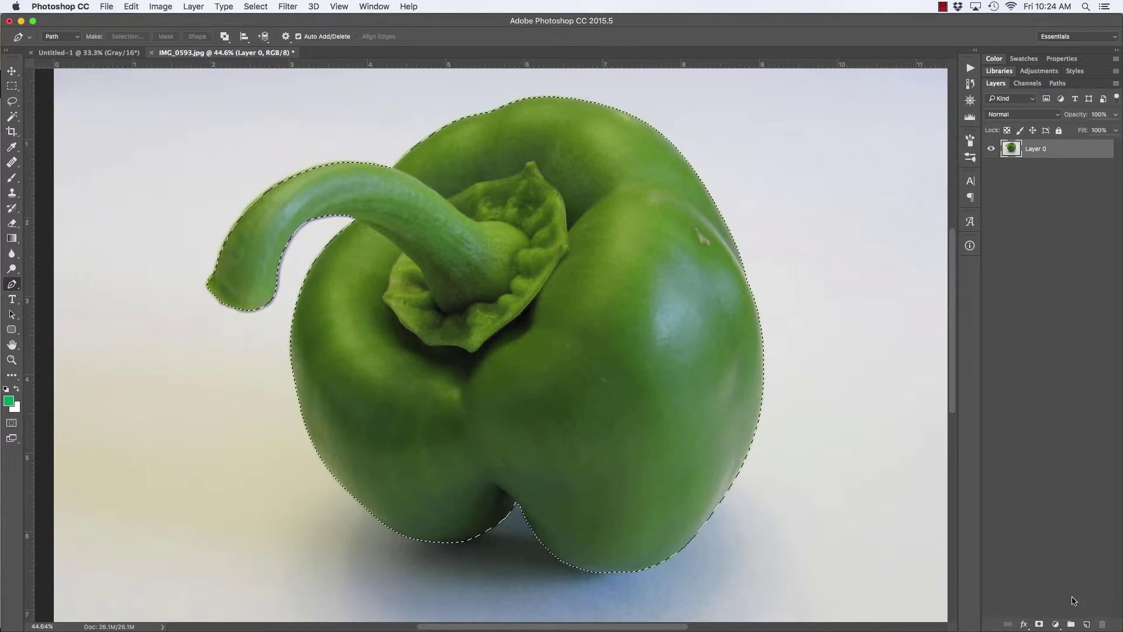
- Add a layer mask to Layer 0 from the feathered selection and inspect the edge
click(1039, 624)
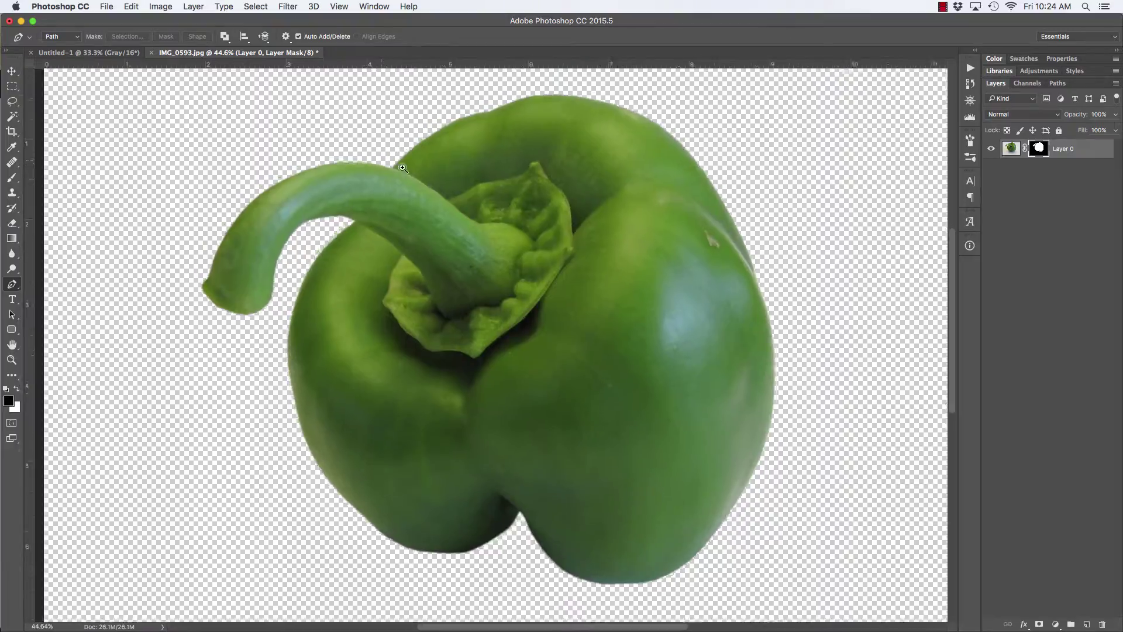
drag(404, 166, 444, 156)
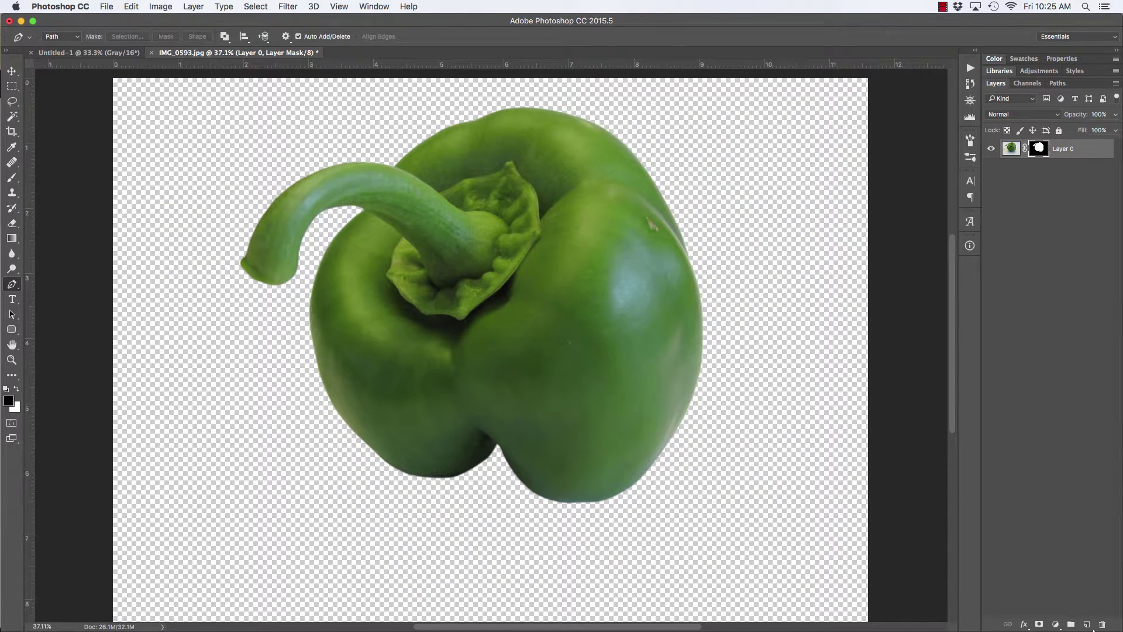
- Create Layer 1 beneath Layer 0 and set the foreground colour to golden yellow #ebb100
click(1087, 624)
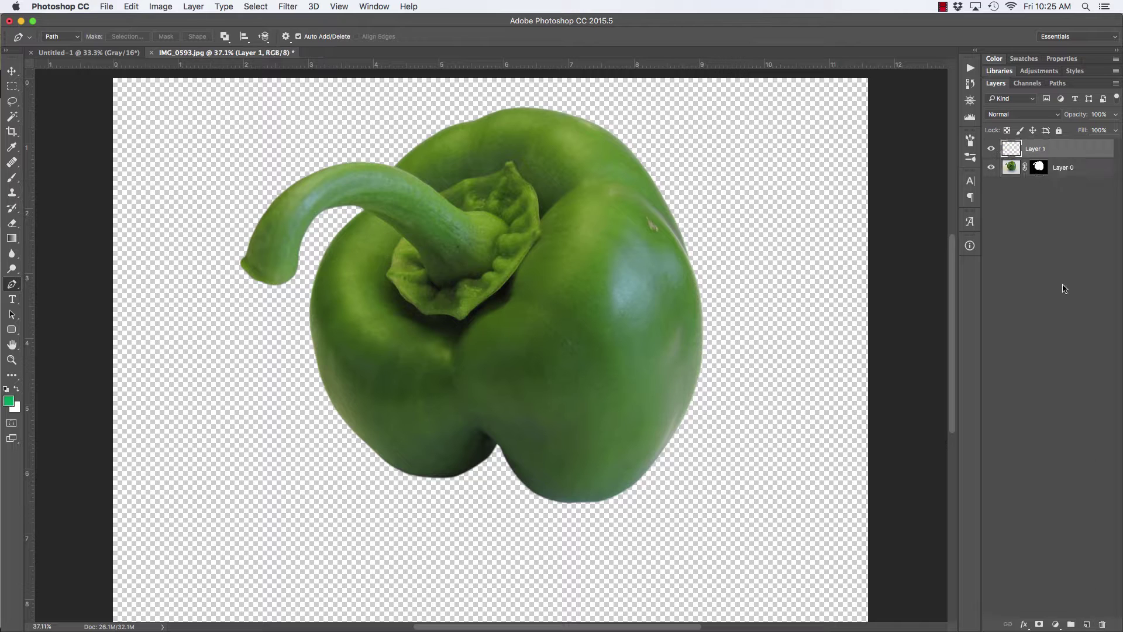
drag(1011, 149, 1012, 175)
click(8, 401)
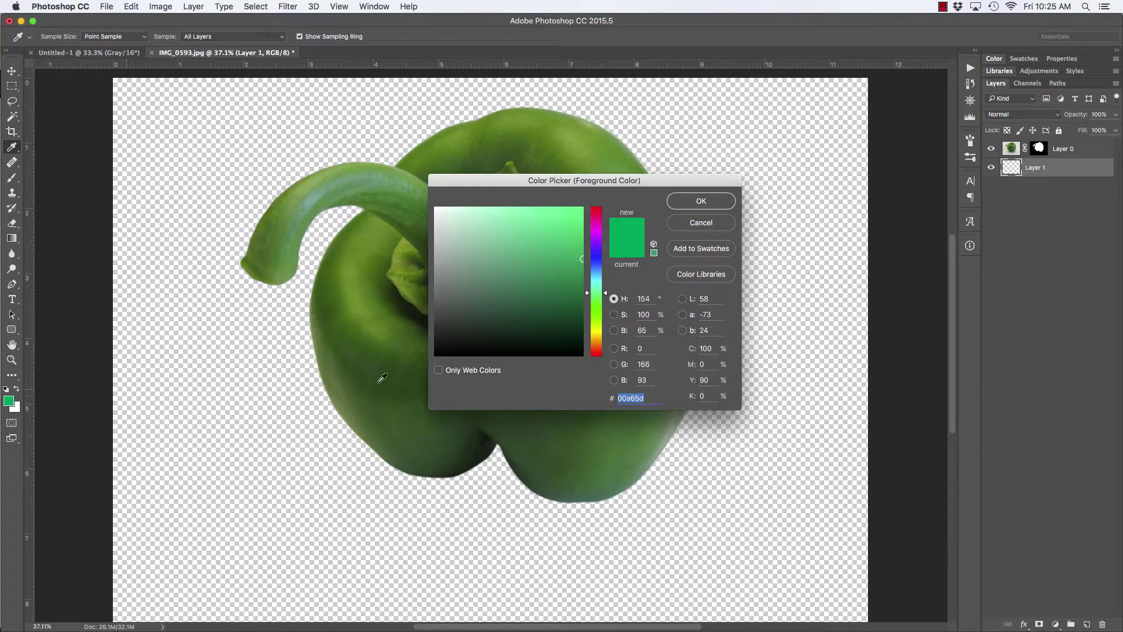
drag(598, 328, 597, 337)
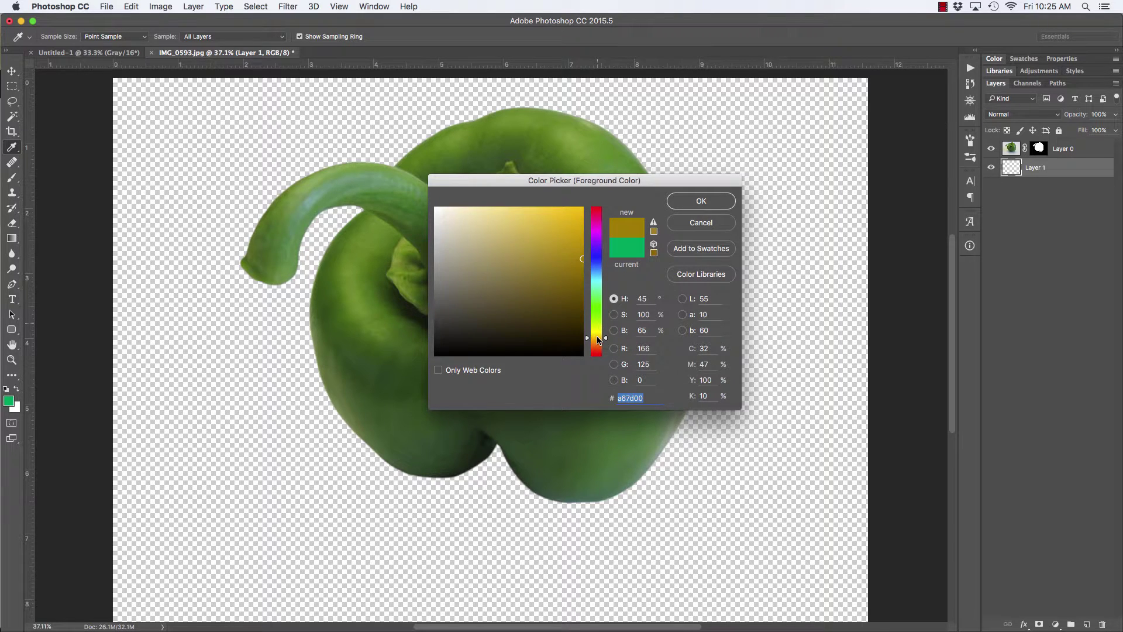
click(551, 236)
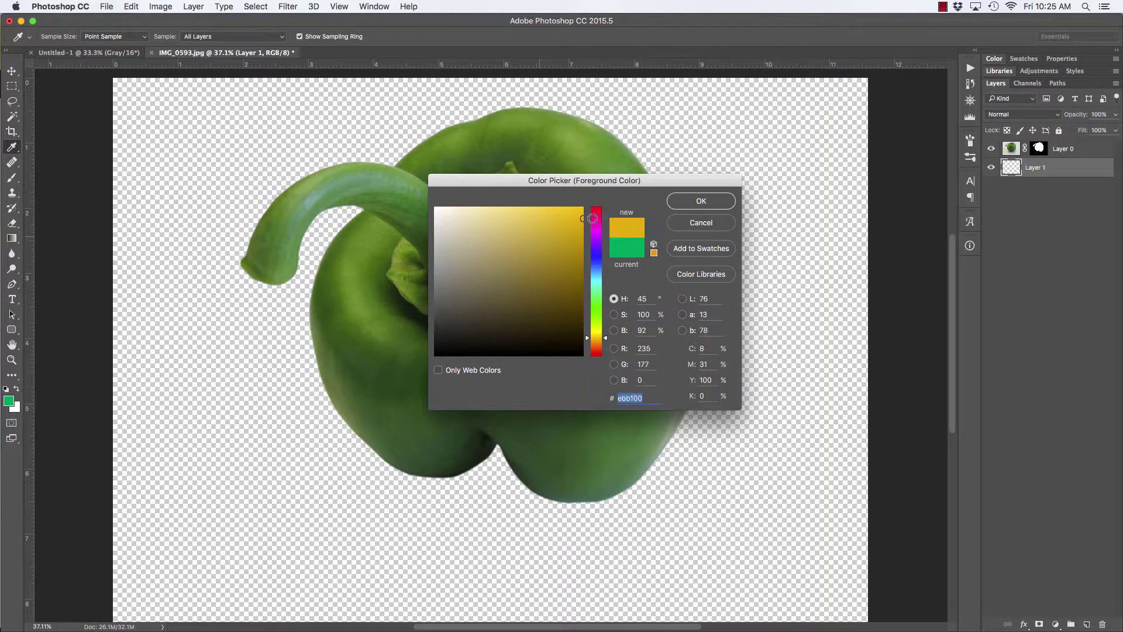
click(712, 205)
key(p)
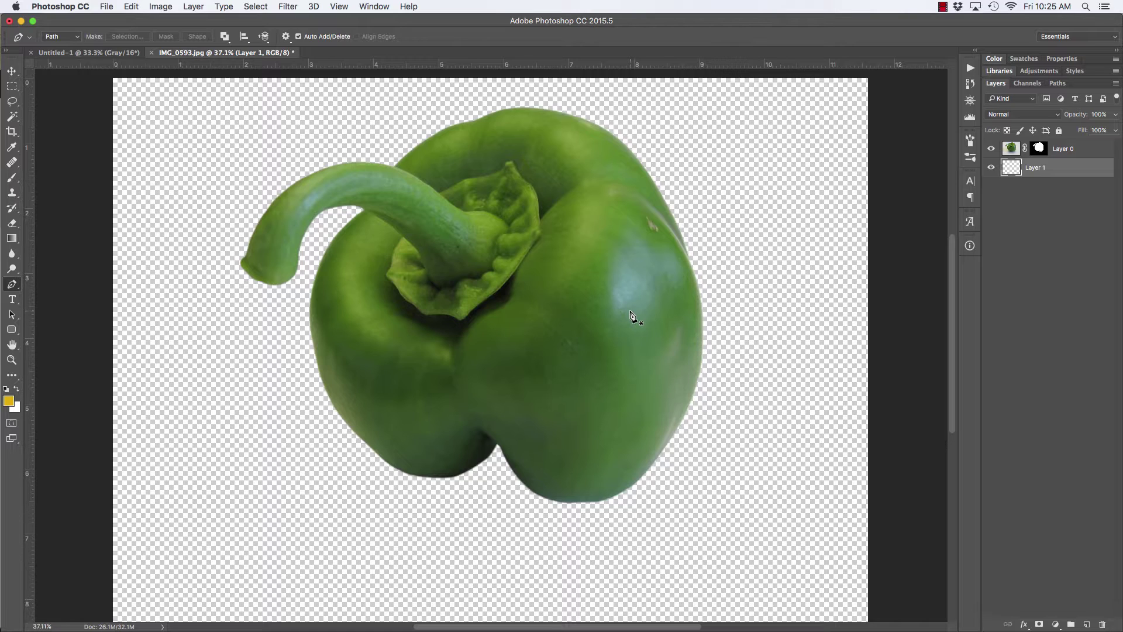
- Fill Layer 1 with golden yellow using Option+Delete and zoom in on the pepper's edge
key(alt+BackSpace)
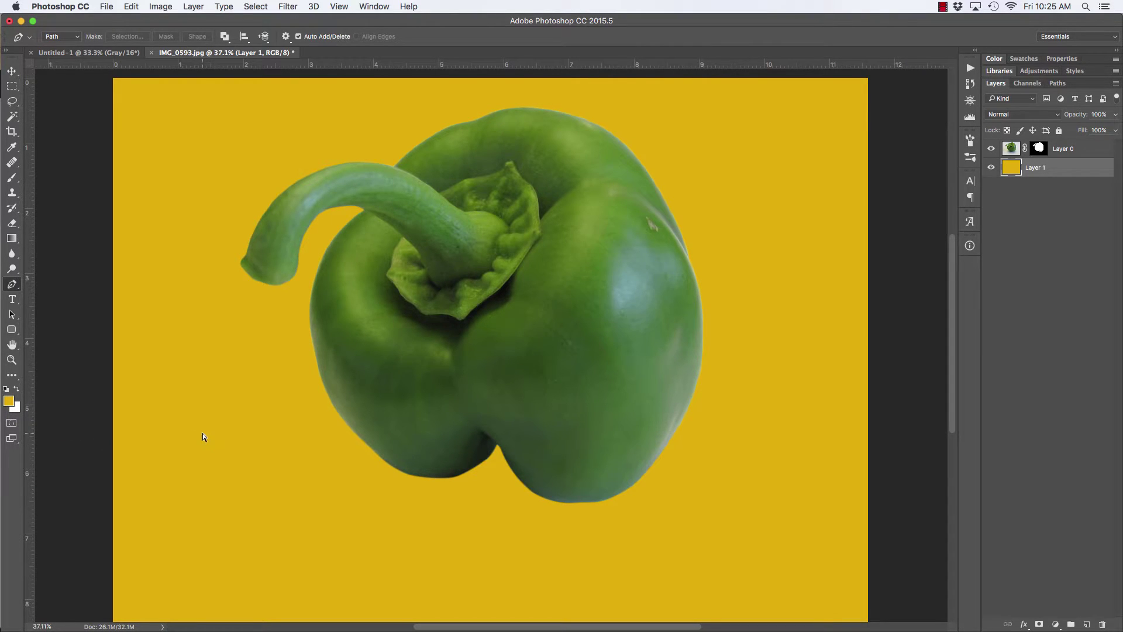
key(super+BackSpace)
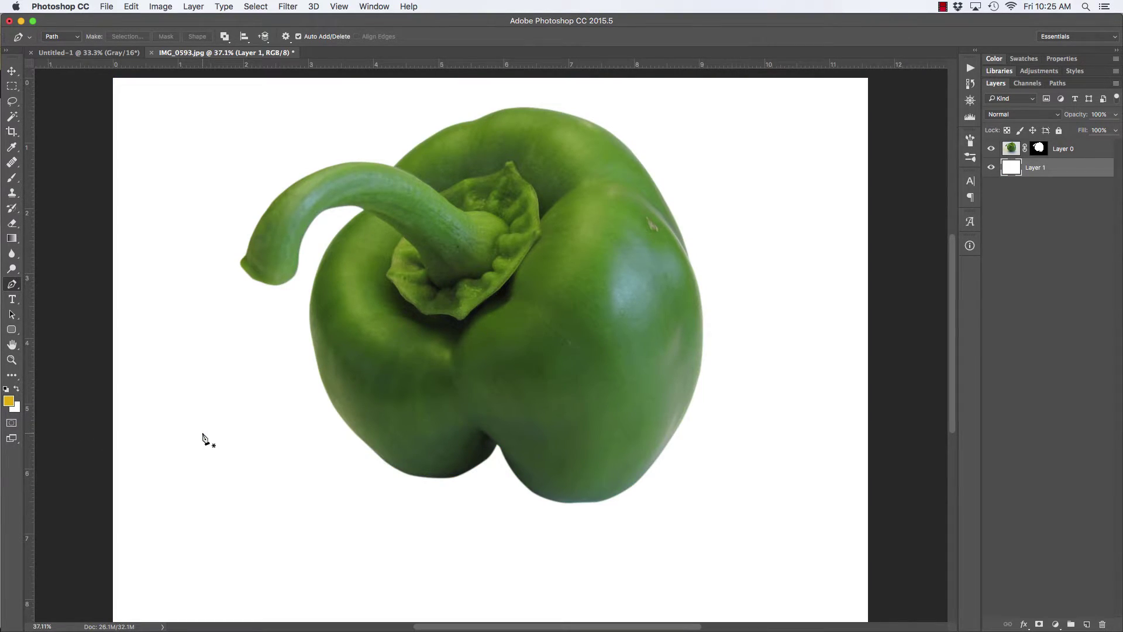
key(alt+BackSpace)
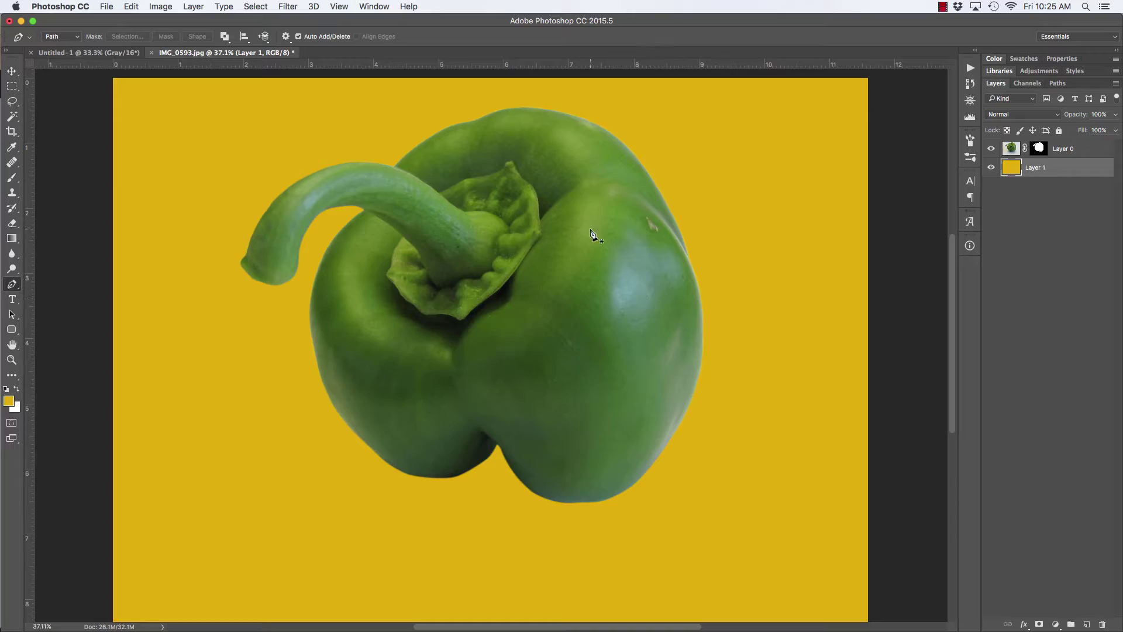
key(super+space)
drag(412, 156, 517, 167)
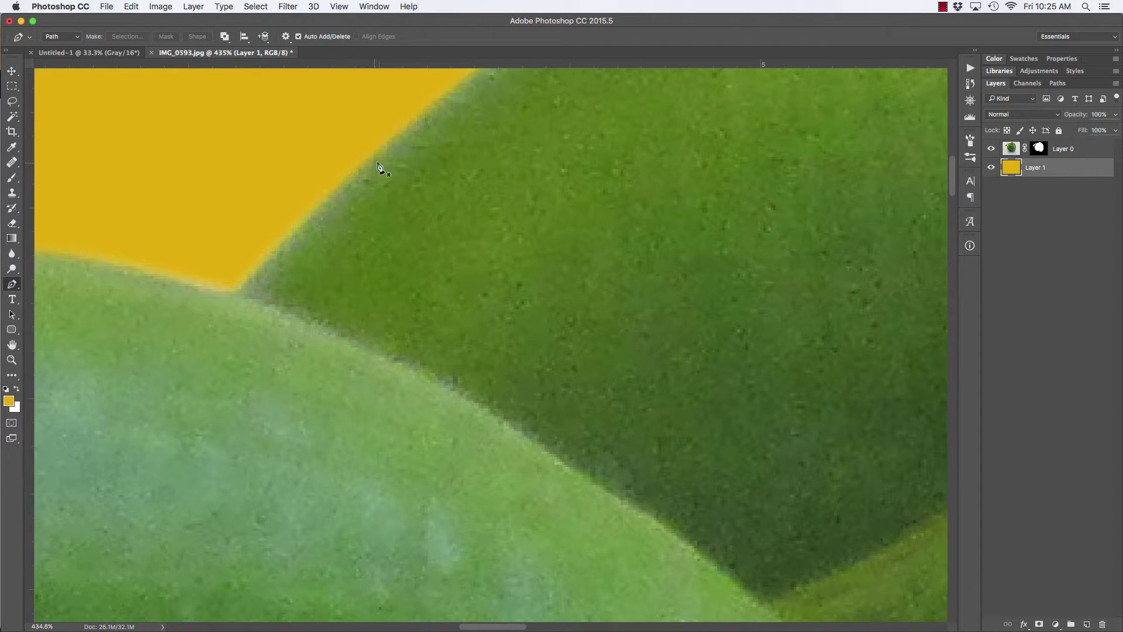
scroll(238, 266, left, 10)
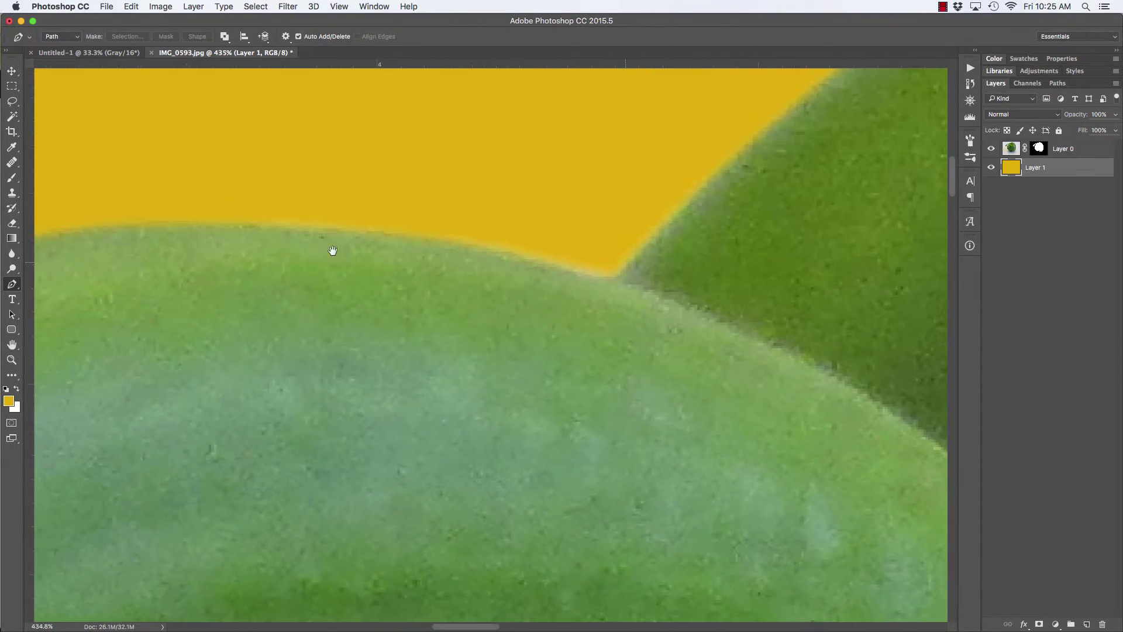
scroll(332, 250, left, 10)
scroll(246, 281, down, 5)
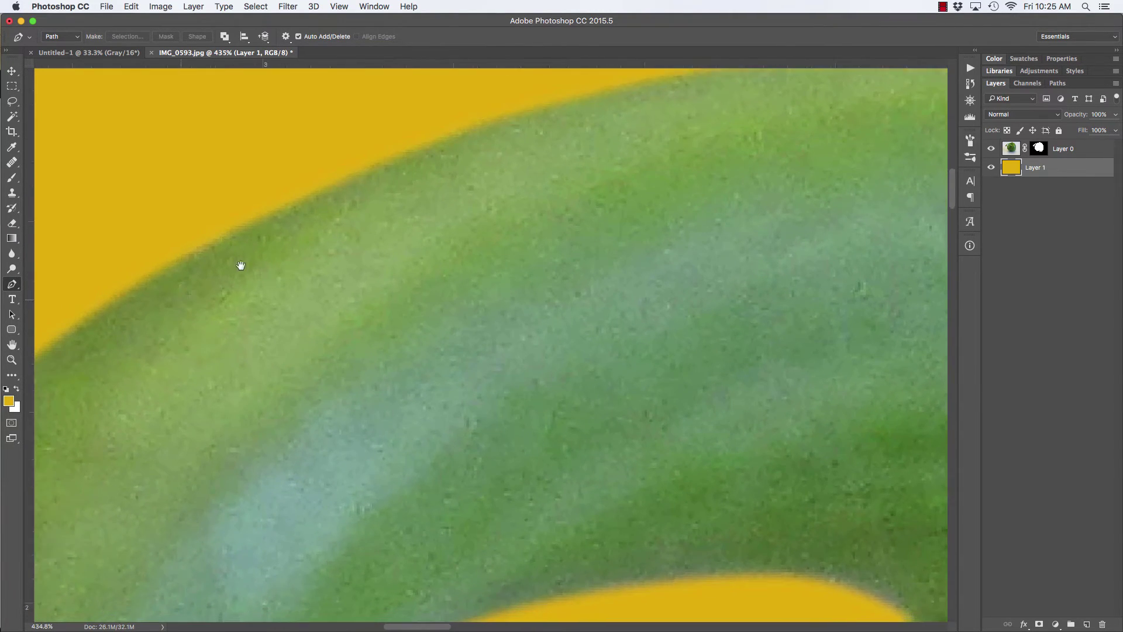
scroll(240, 265, down, 8)
scroll(241, 266, left, 8)
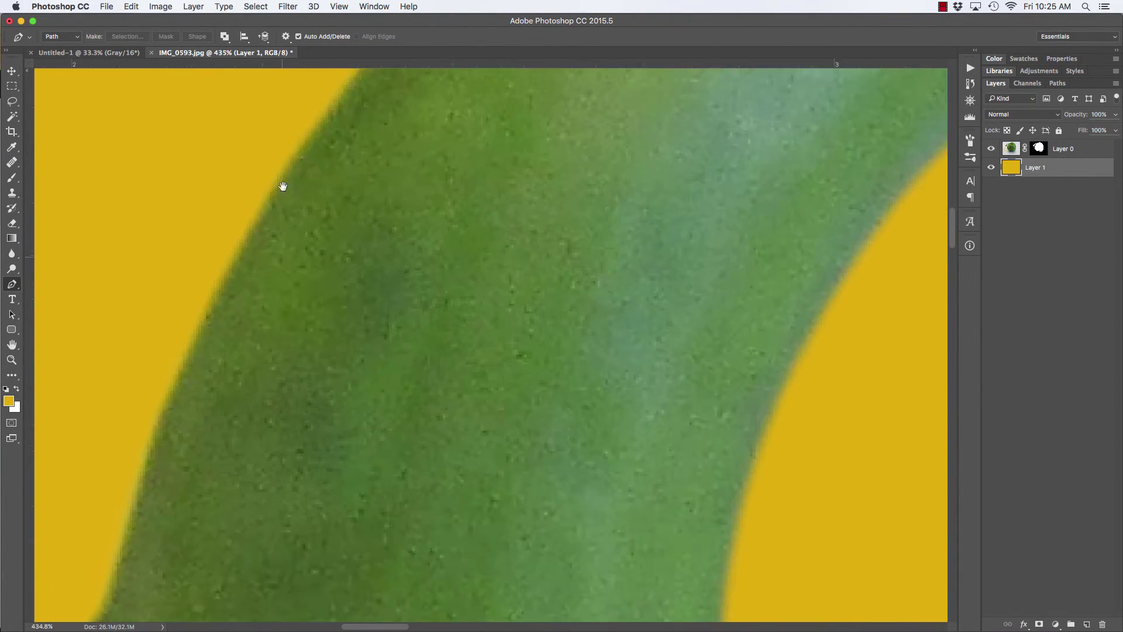
scroll(283, 186, down, 12)
scroll(283, 186, left, 5)
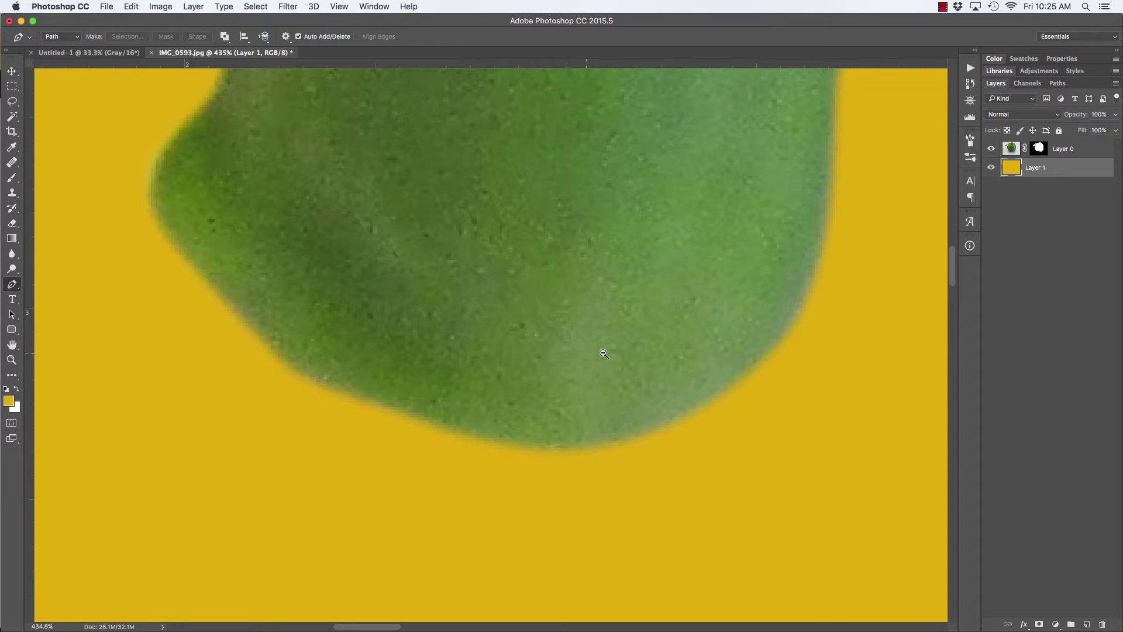
drag(604, 353, 503, 290)
drag(692, 318, 325, 320)
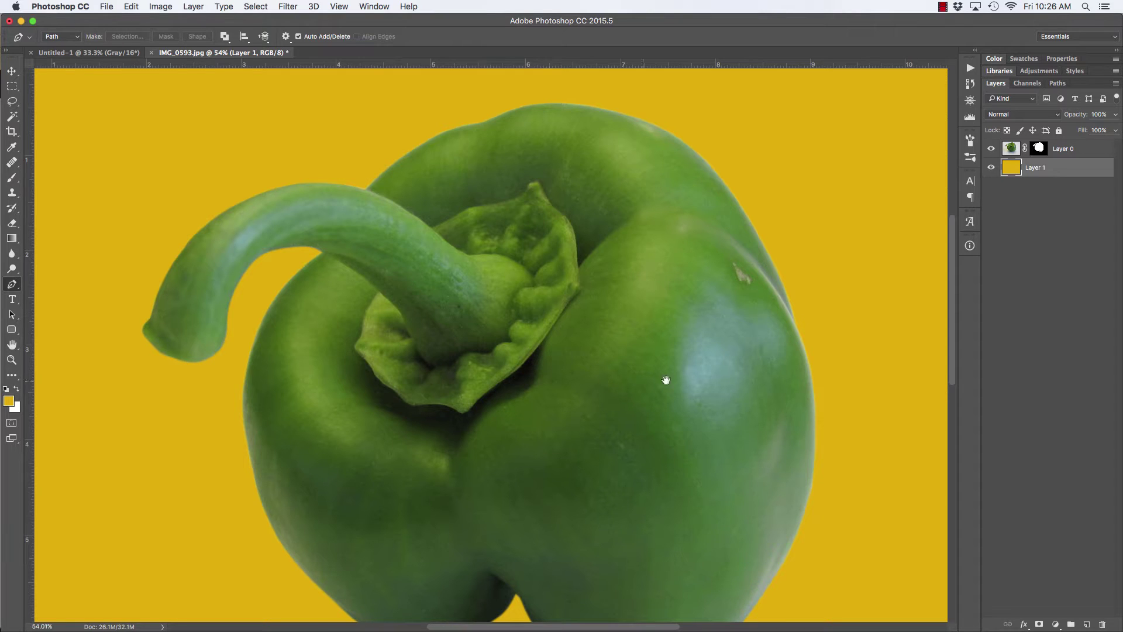
scroll(594, 261, down, 5)
scroll(594, 260, right, 4)
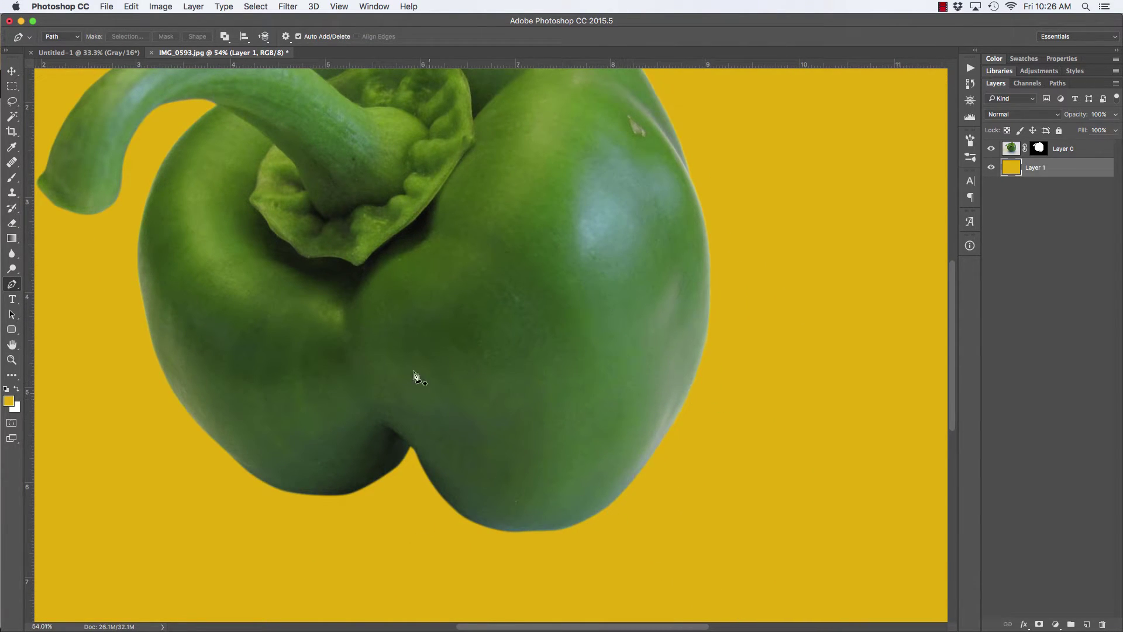
key(super+minus)
key(super+minus)
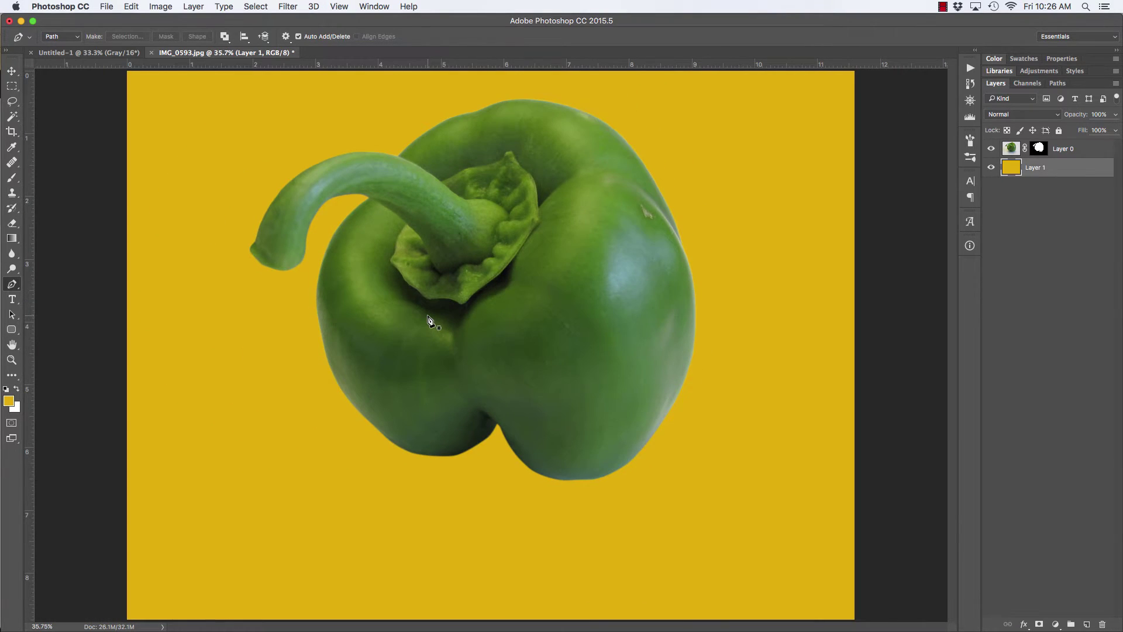
- Load the pepper layer mask as a selection to preview its outline, then deselect it
super+click(1041, 152)
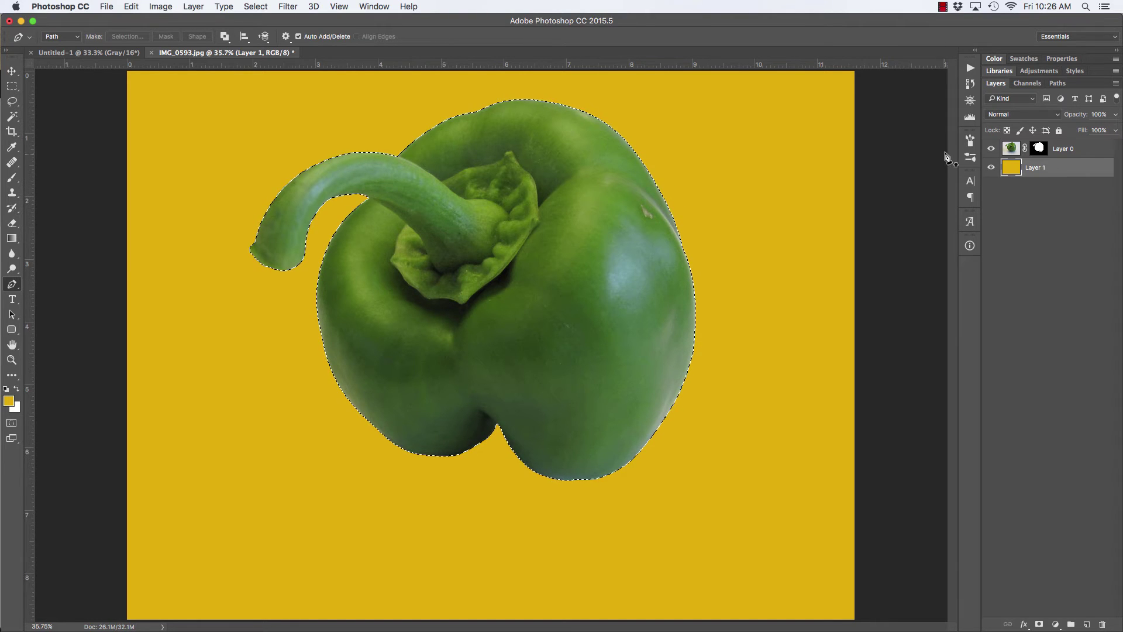
key(super+d)
- Select 'pepper path' with the Path Selection tool to show its anchors, zoomed on the stem, then return to the layers list
click(1056, 84)
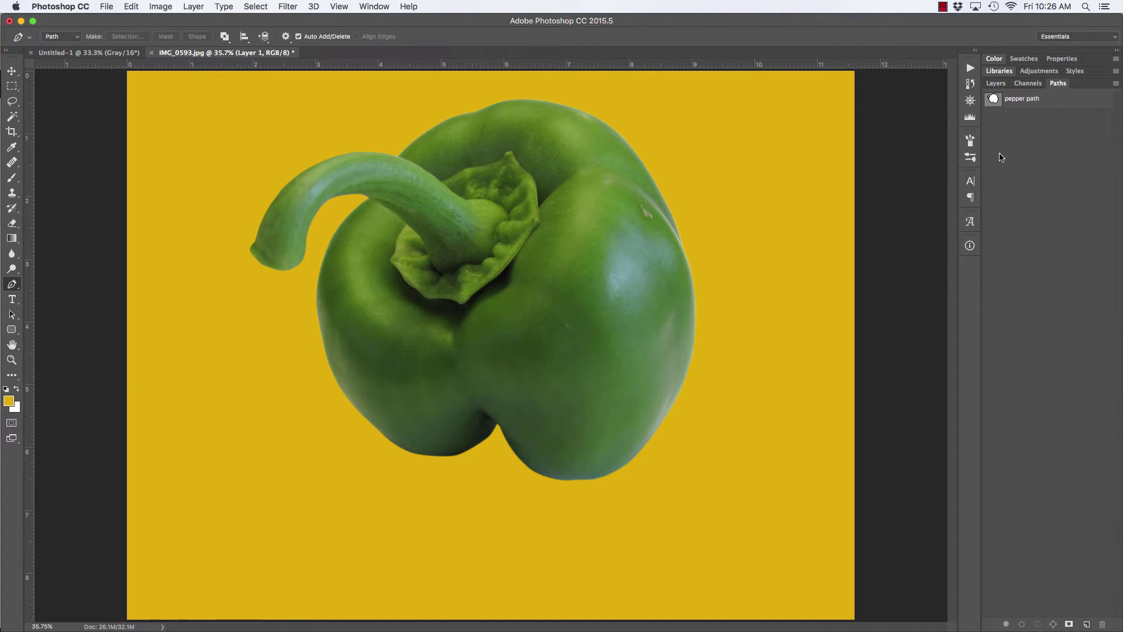
click(995, 103)
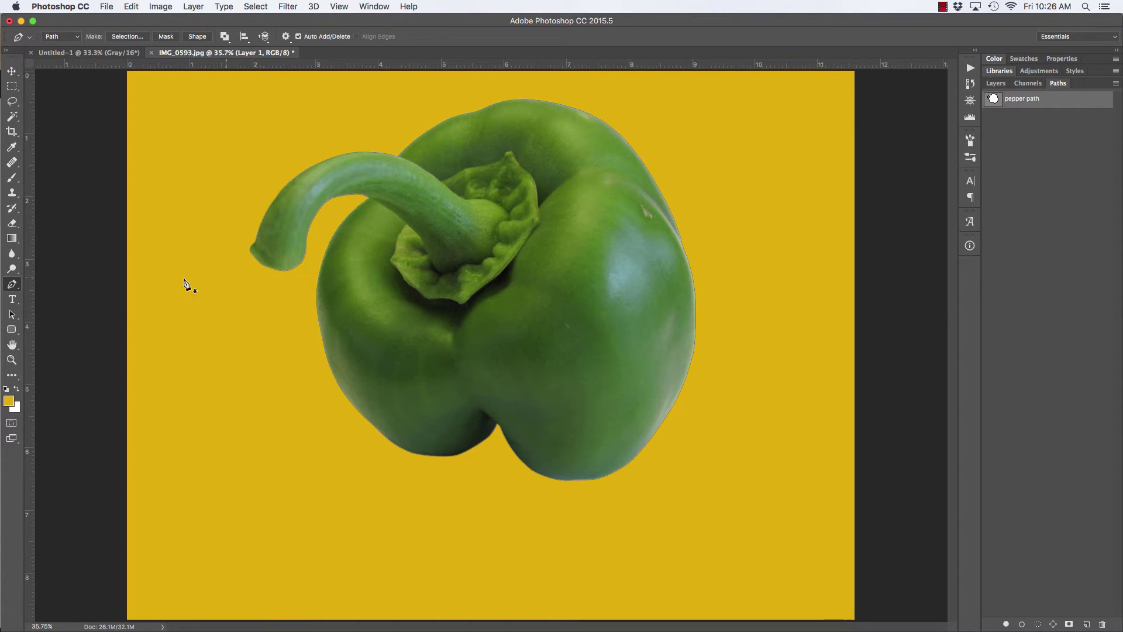
click(11, 314)
click(598, 122)
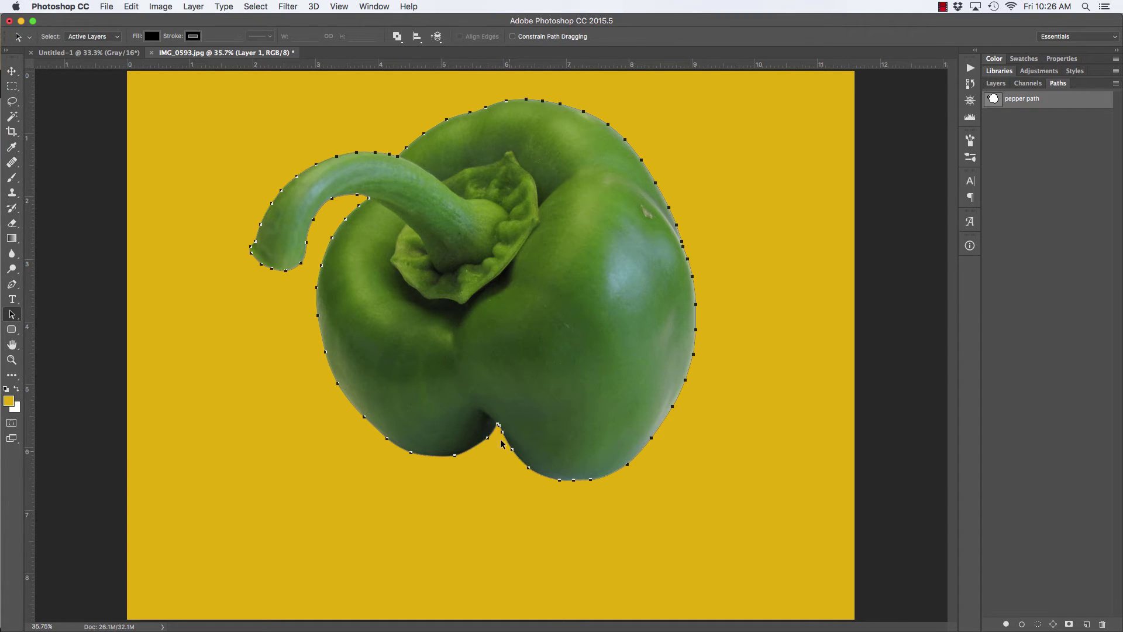
mouse_move(331, 186)
mouse_down()
mouse_move(423, 225)
mouse_move(334, 189)
mouse_move(349, 195)
mouse_up()
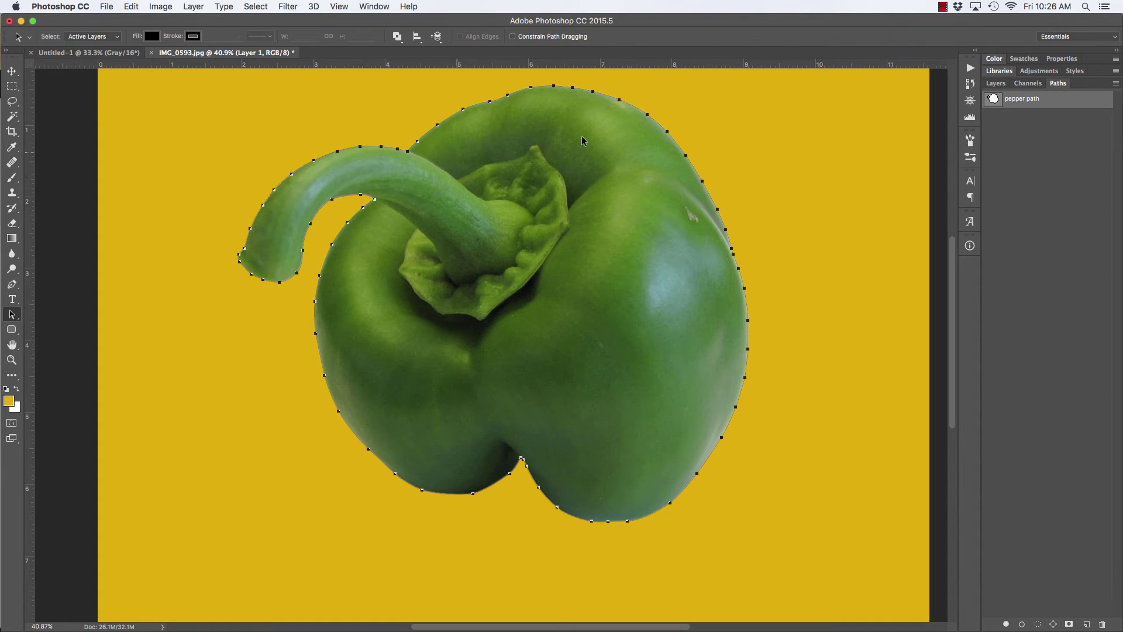
click(995, 83)
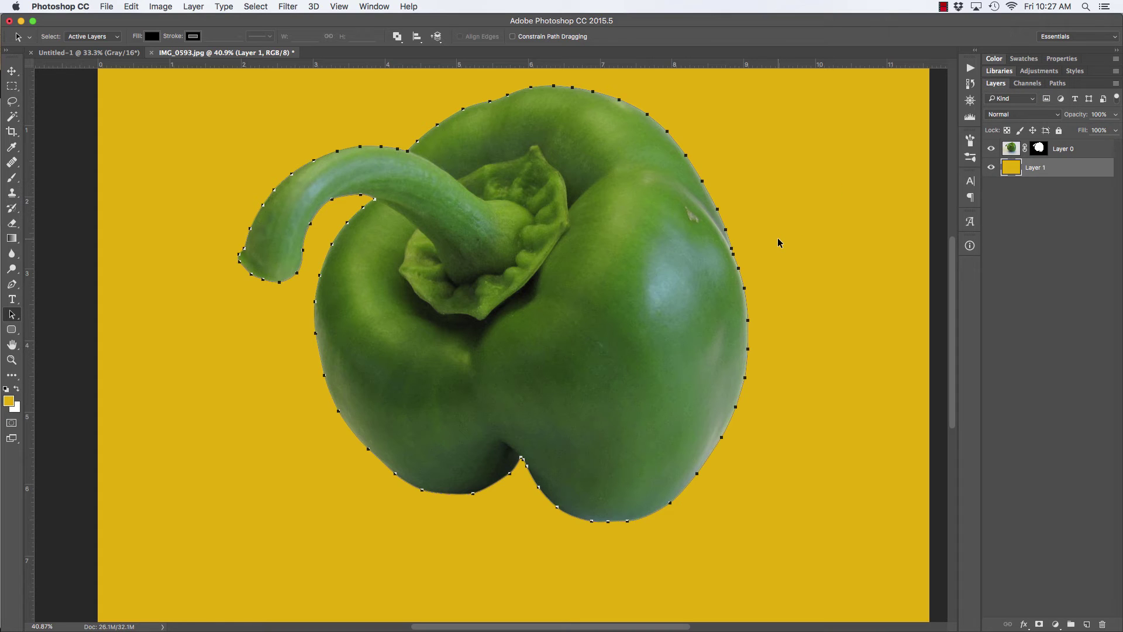
click(12, 72)
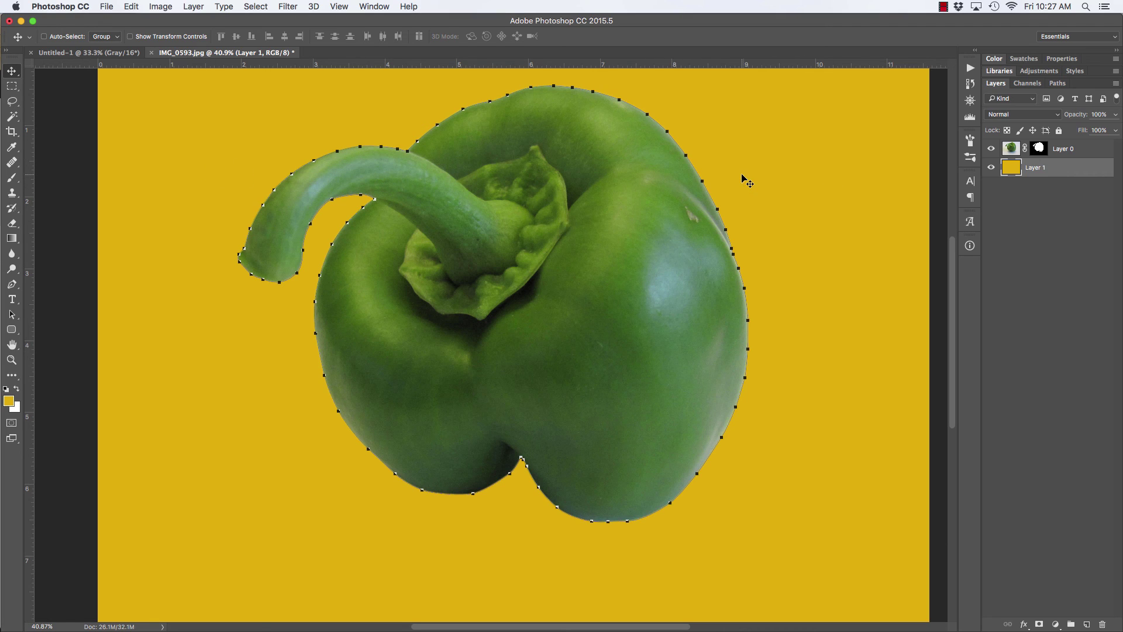
click(943, 7)
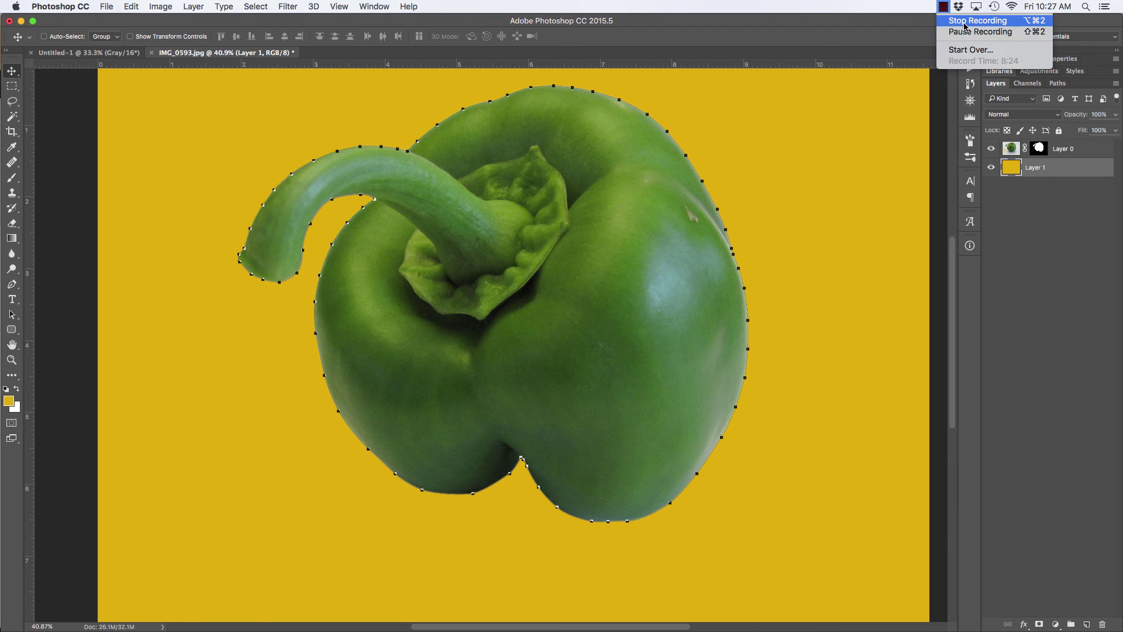